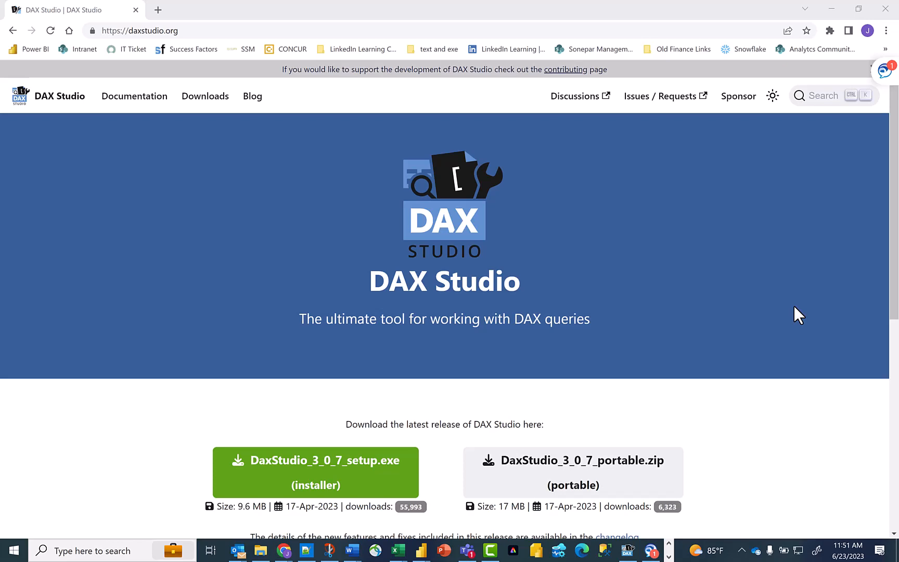
# - Switch to the Personal Finance Dashboard report in Power BI Desktop and look through the fields of the Measures Table and UNION table
pyautogui.moveTo(420, 550)
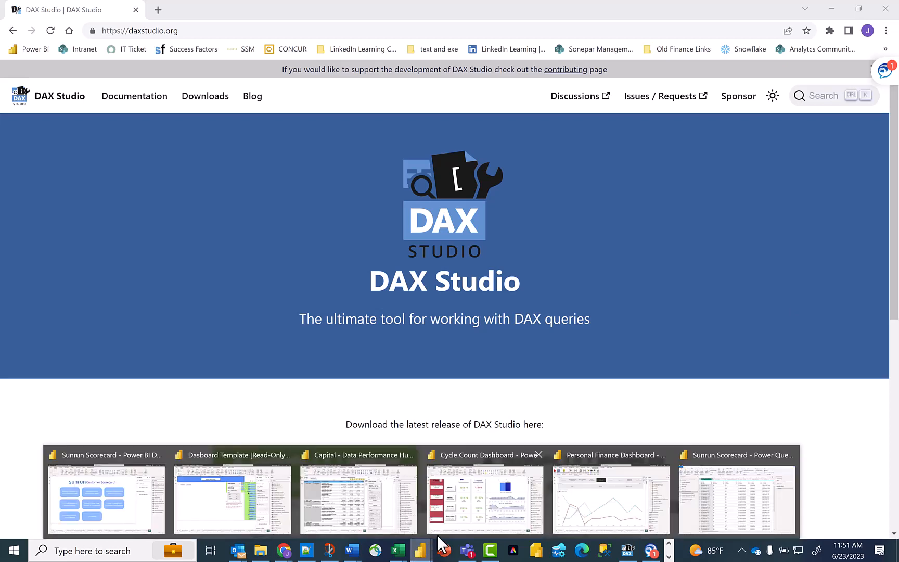
pyautogui.click(590, 505)
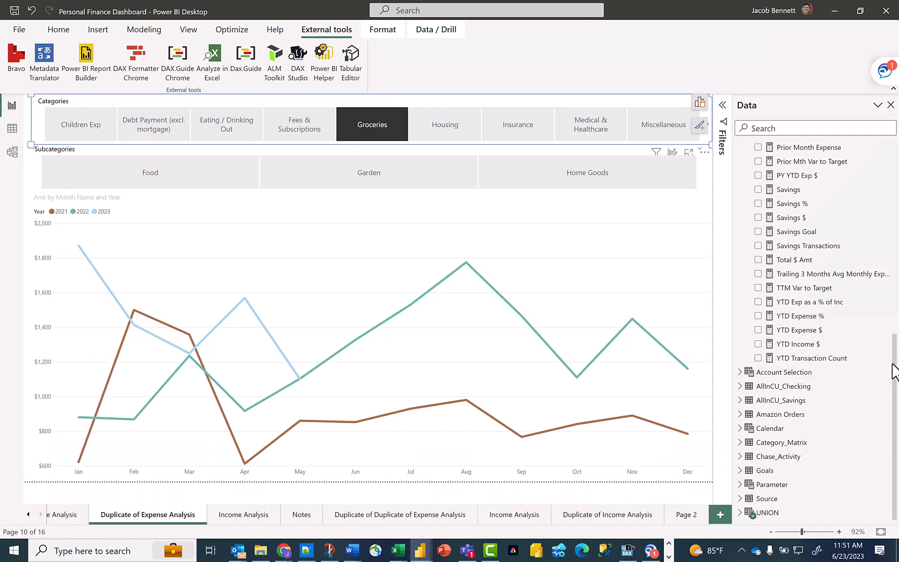
pyautogui.moveTo(895, 373); pyautogui.dragTo(896, 154)
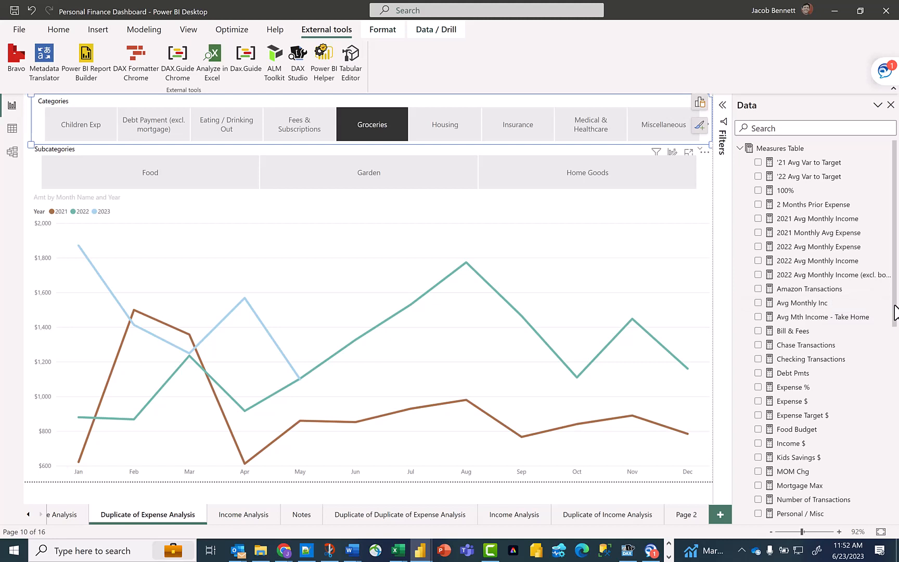
pyautogui.moveTo(895, 312); pyautogui.dragTo(894, 505)
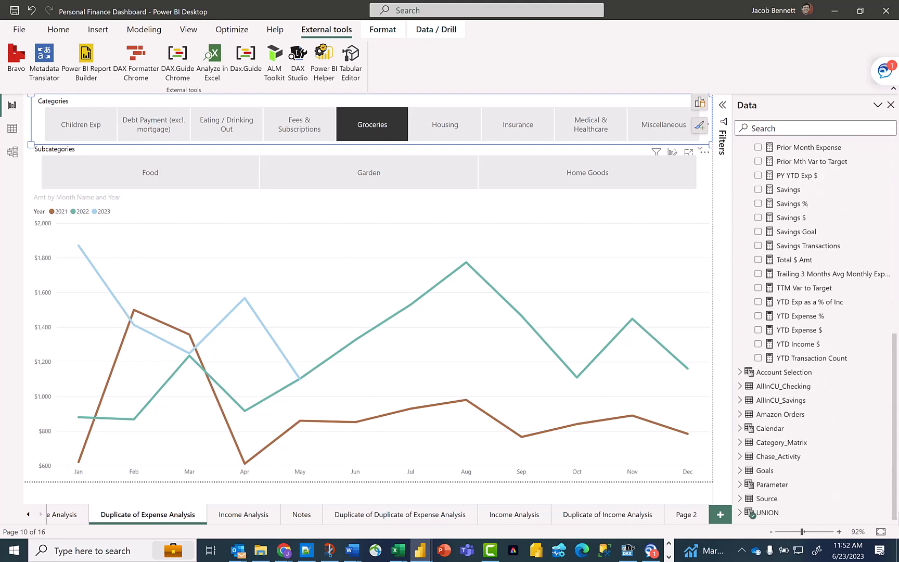
pyautogui.click(755, 512)
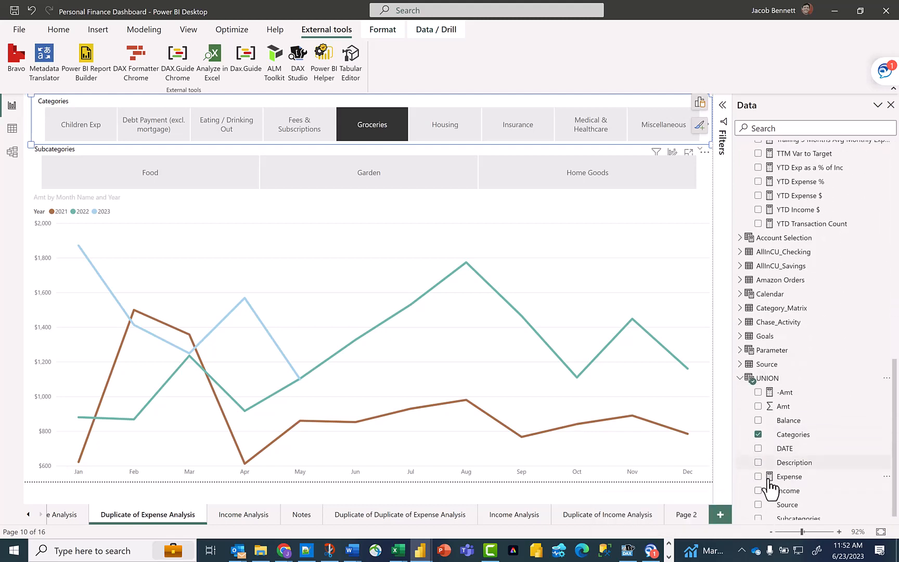
pyautogui.click(740, 378)
pyautogui.scroll(5, 833, 391)
pyautogui.scroll(4, 834, 388)
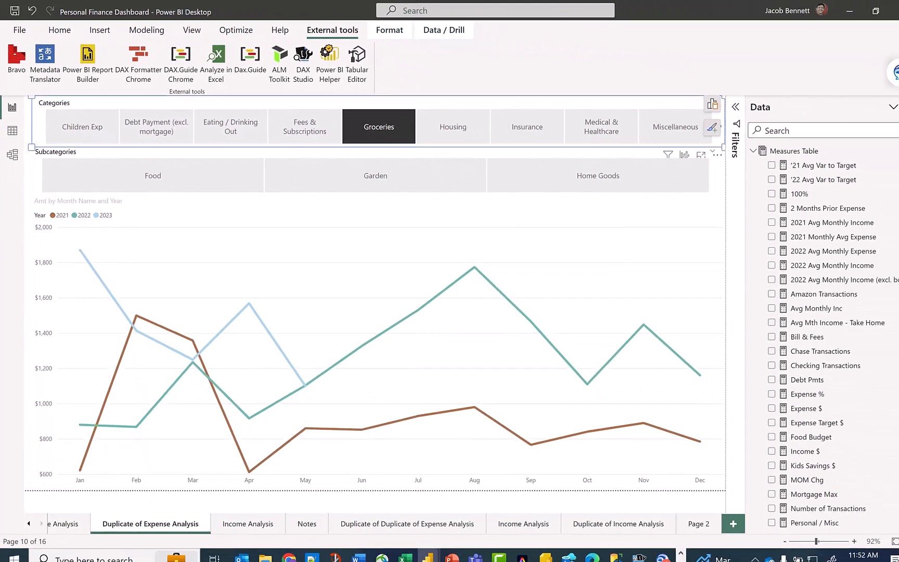
# - Launch DAX Studio from the report and filter its list of DMVs by MEASURES
pyautogui.click(298, 80)
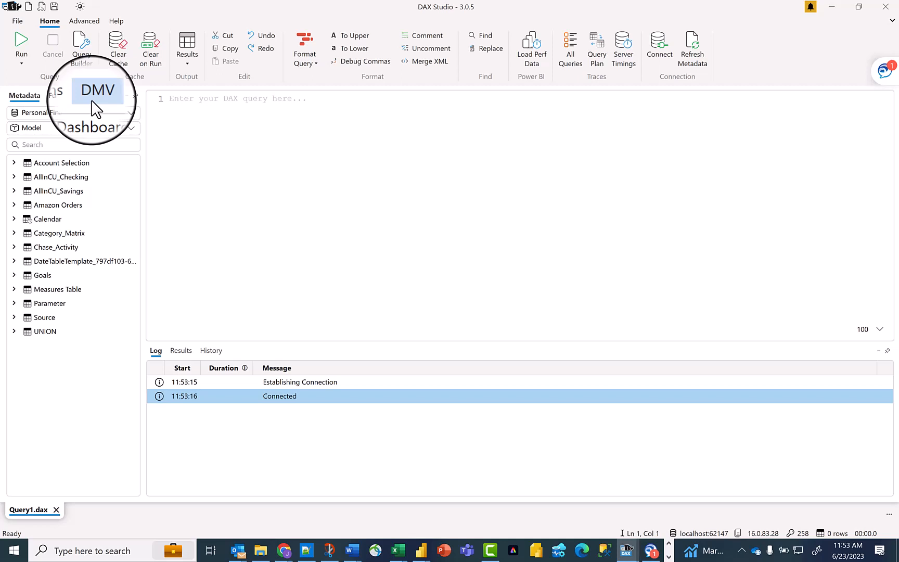
pyautogui.click(92, 100)
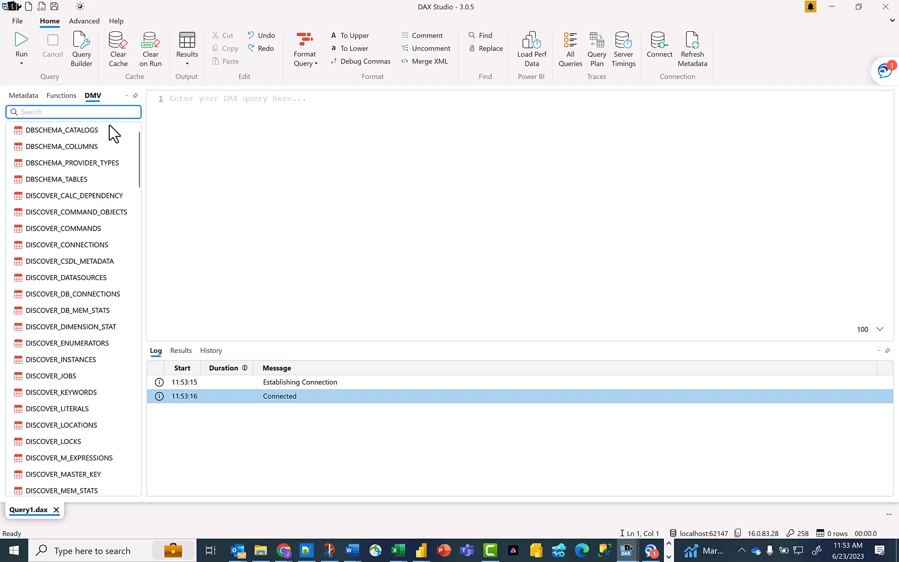
pyautogui.moveTo(137, 153); pyautogui.dragTo(135, 448)
pyautogui.write('MEA')
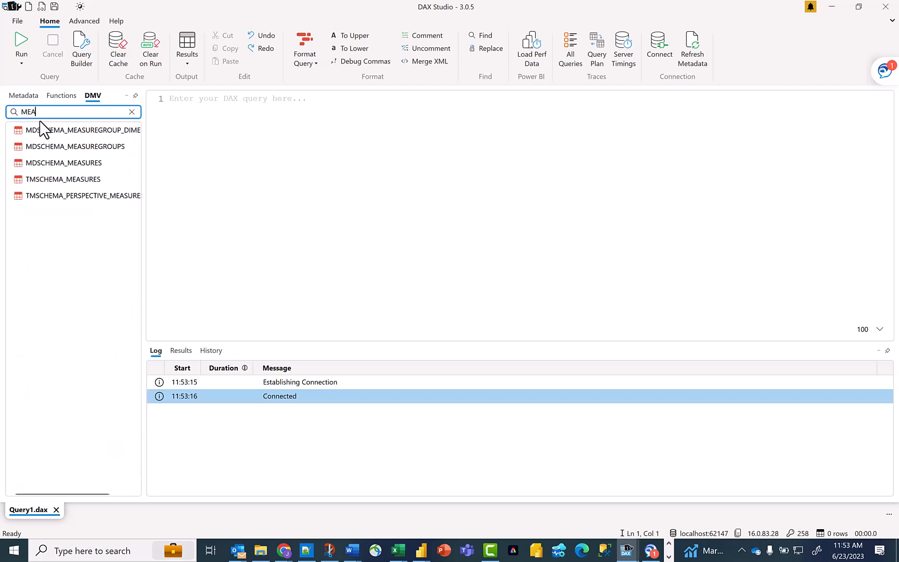
pyautogui.write('SURES')
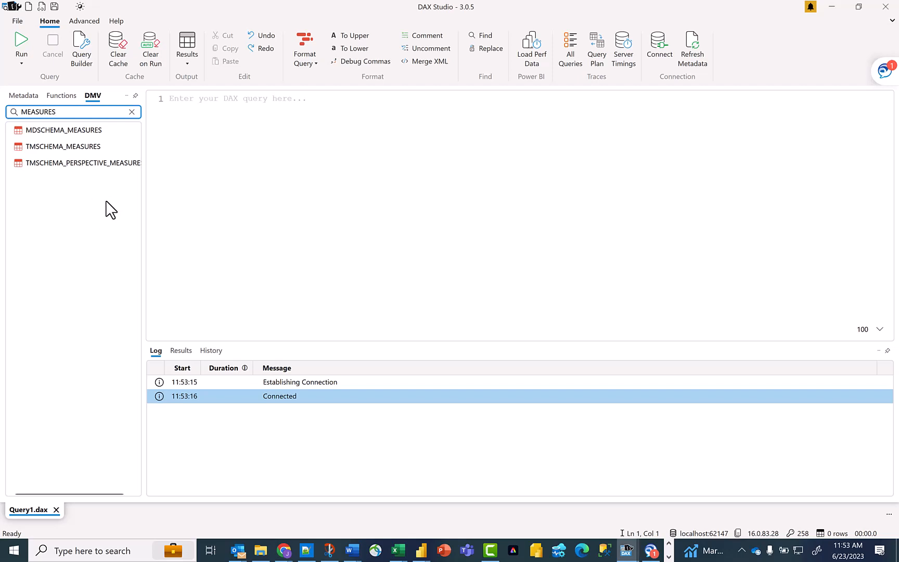
# - Insert the MDSCHEMA_MEASURES DMV query in the editor, run it, and enlarge the results area
pyautogui.moveTo(118, 131); pyautogui.dragTo(229, 135)
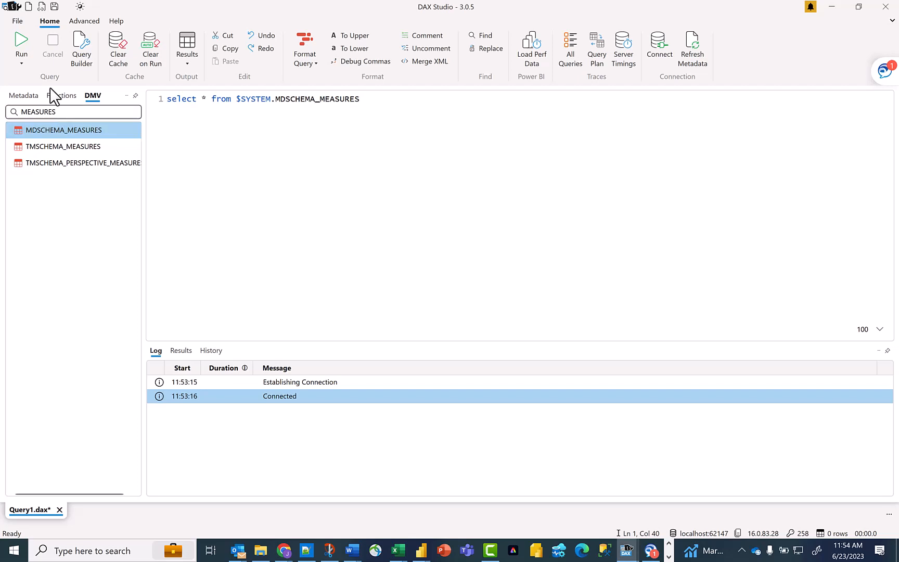
pyautogui.click(21, 47)
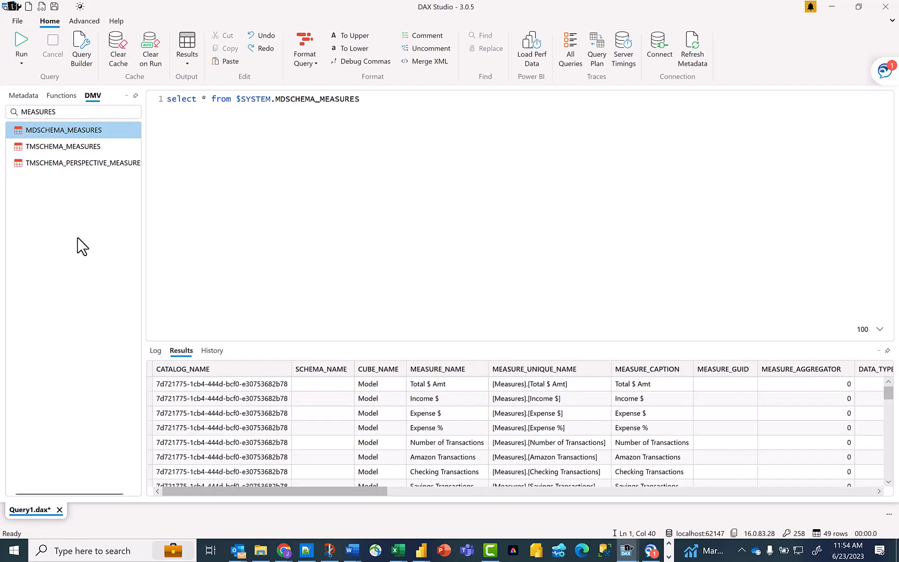
pyautogui.moveTo(362, 342); pyautogui.dragTo(370, 143)
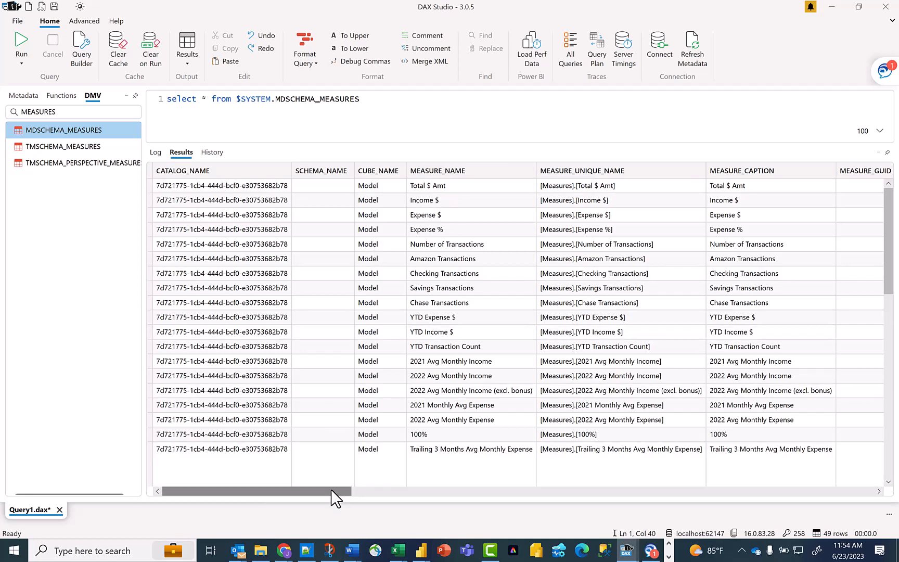
# - Examine the columns and rows of the MDSCHEMA_MEASURES results, including EXPRESSION, MEASUREGROUP_NAME and DEFAULT_FORMAT_STRING
pyautogui.moveTo(346, 491); pyautogui.dragTo(614, 484)
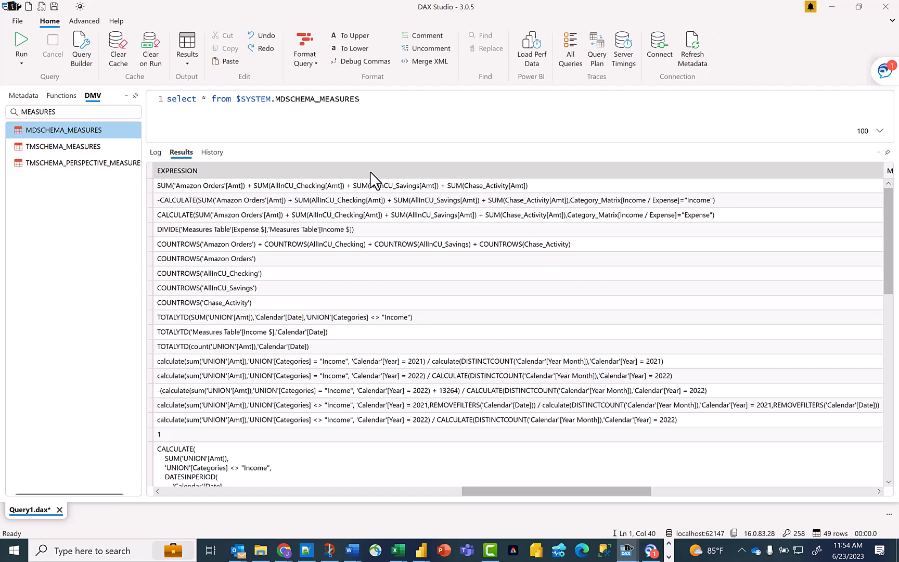
pyautogui.moveTo(536, 492); pyautogui.dragTo(770, 471)
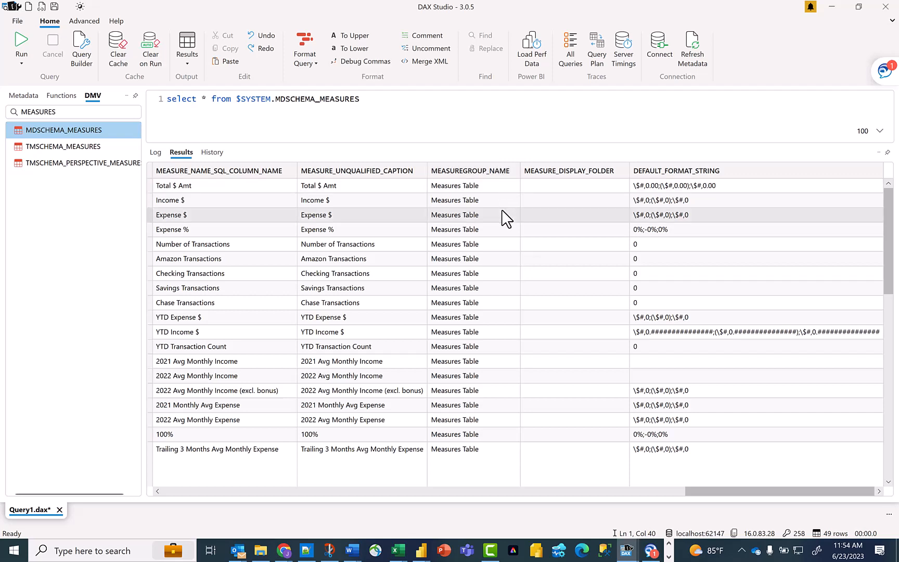
pyautogui.scroll(-6, 503, 218)
pyautogui.scroll(-5, 497, 234)
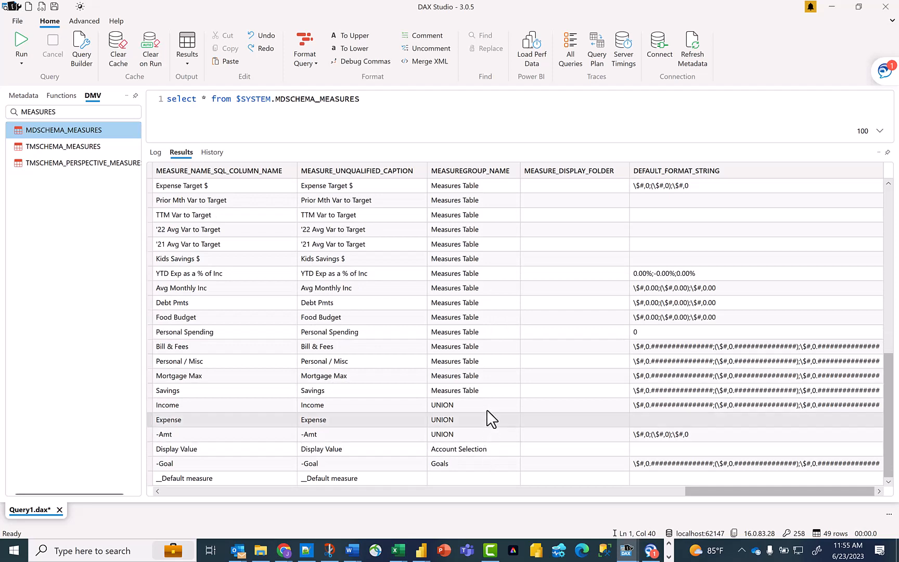
pyautogui.scroll(5, 488, 284)
pyautogui.scroll(6, 488, 283)
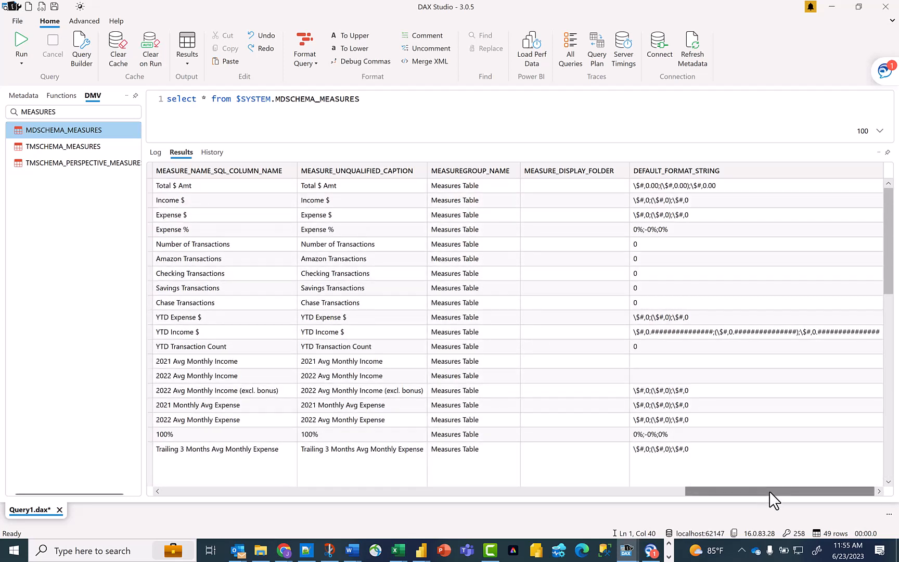
pyautogui.moveTo(769, 491); pyautogui.dragTo(195, 525)
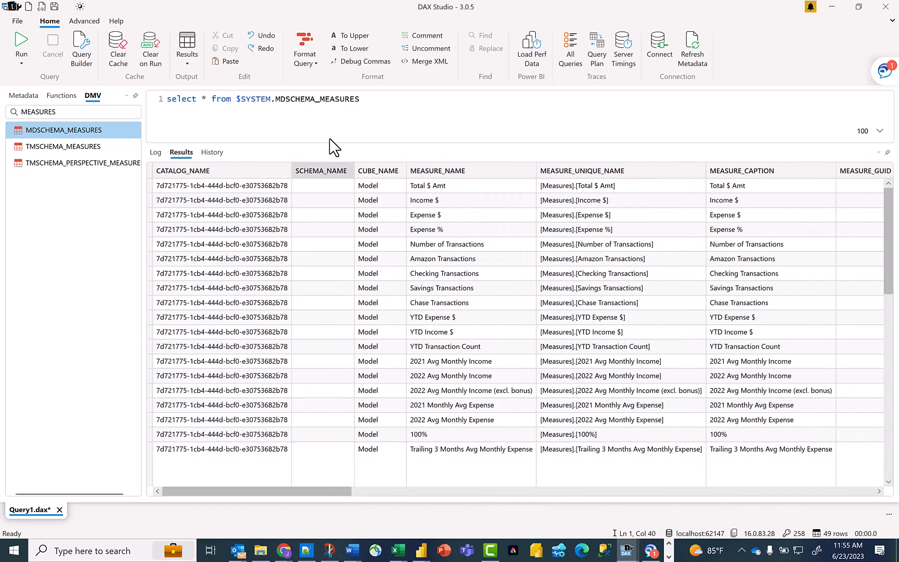
# - Replace the query with one on the TMSCHEMA_MEASURES DMV, run it, and review its result columns
pyautogui.moveTo(378, 98); pyautogui.dragTo(44, 111)
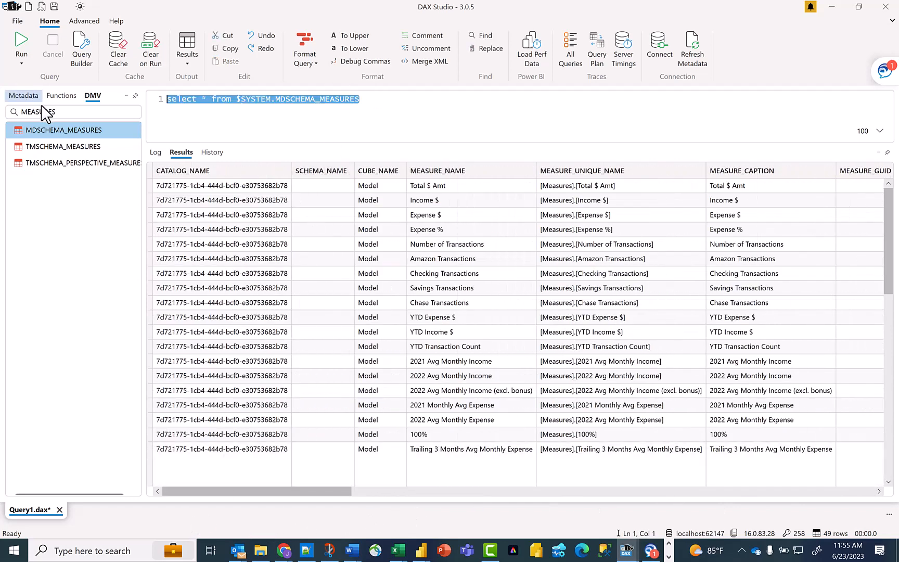
pyautogui.doubleClick(84, 147)
pyautogui.click(20, 44)
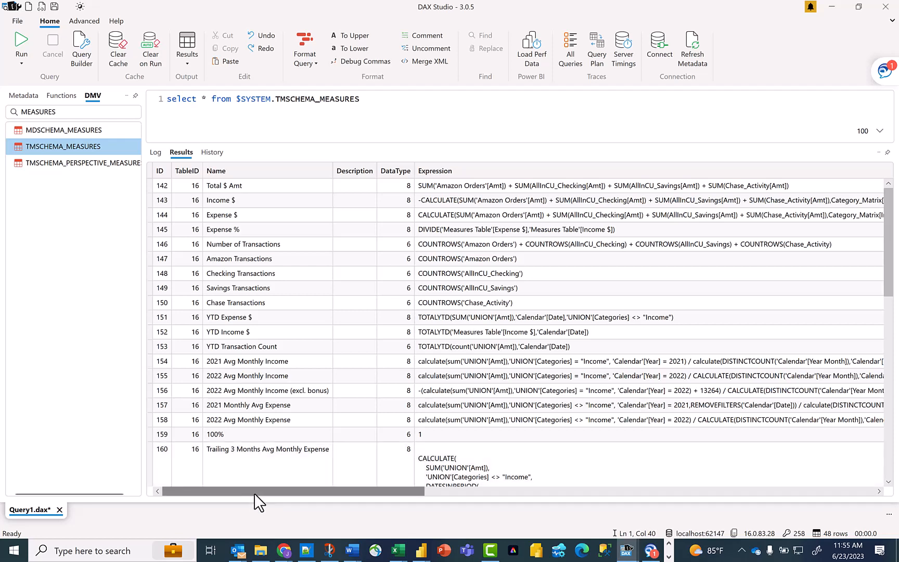
pyautogui.moveTo(254, 494); pyautogui.dragTo(691, 467)
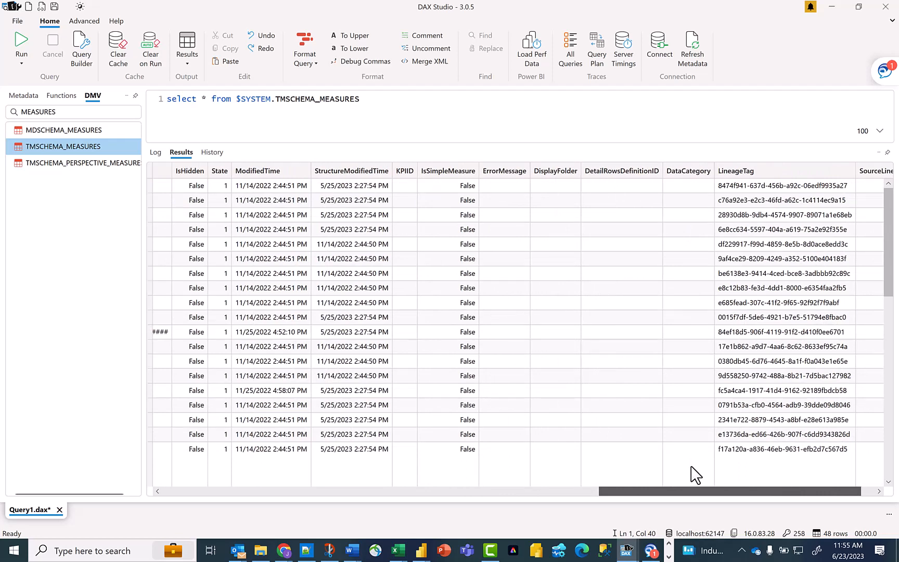
pyautogui.moveTo(692, 473); pyautogui.dragTo(744, 471)
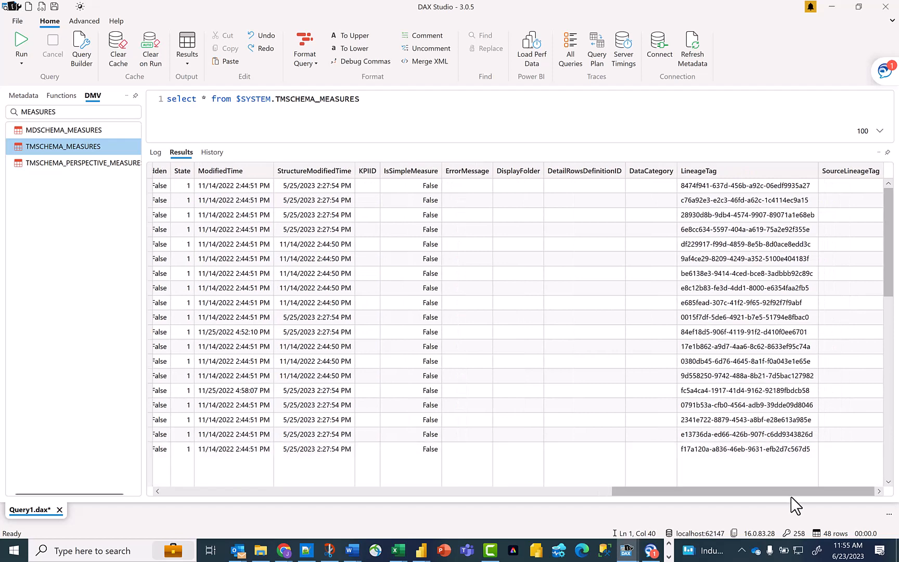
pyautogui.moveTo(791, 492); pyautogui.dragTo(227, 545)
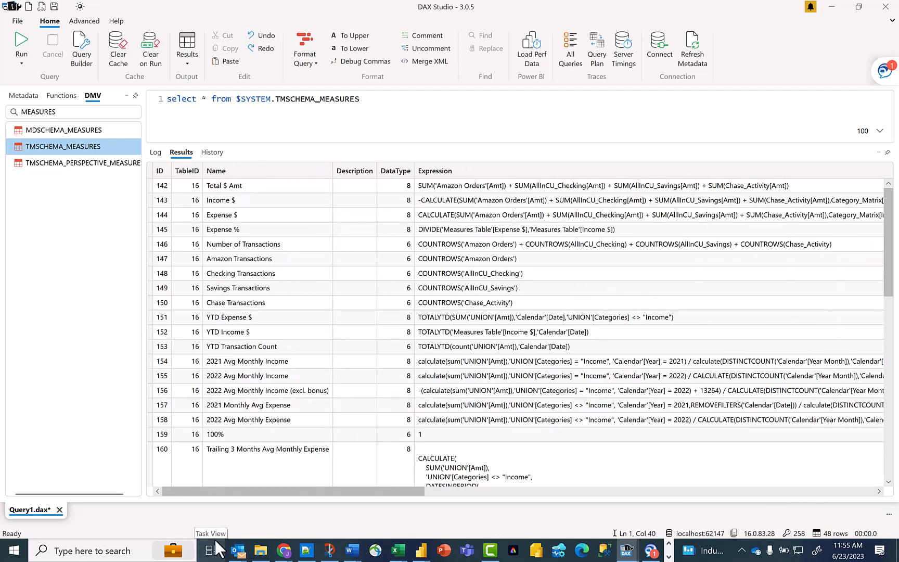
# - Replace the query with the MDSCHEMA_MEASURES DMV query, run it, and give the query editor slightly more height
pyautogui.moveTo(196, 100); pyautogui.dragTo(14, 117)
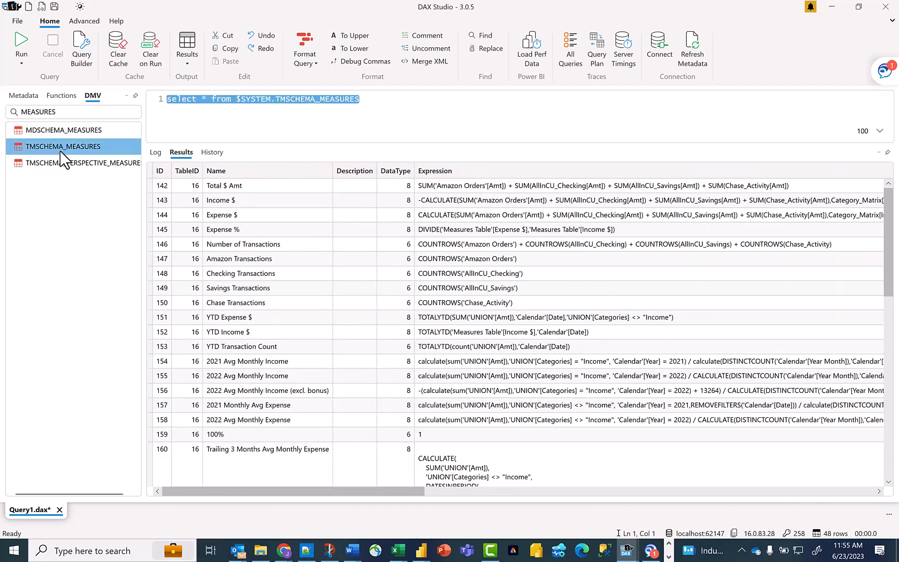
pyautogui.press('Delete')
pyautogui.click(61, 131)
pyautogui.moveTo(130, 131); pyautogui.dragTo(210, 101)
pyautogui.click(28, 37)
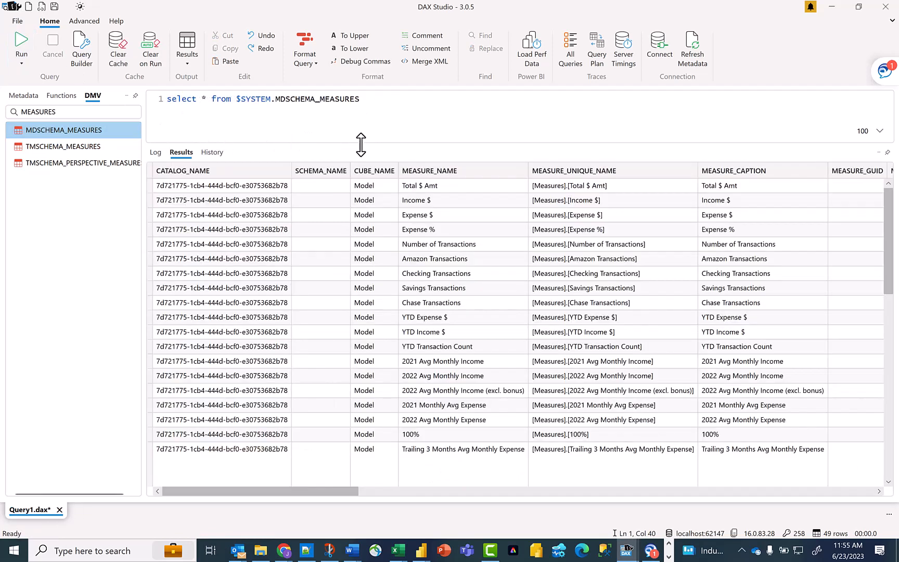
pyautogui.moveTo(361, 144); pyautogui.dragTo(361, 172)
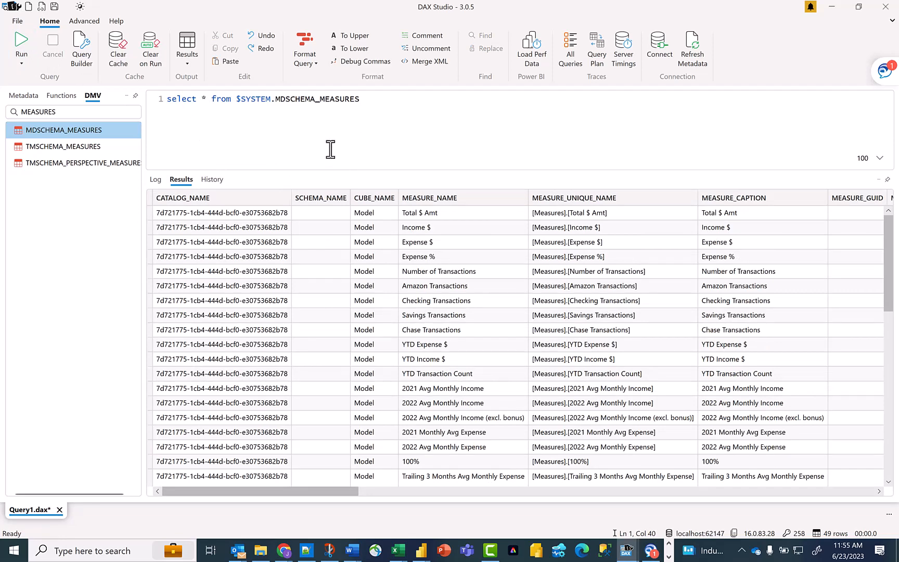
# - Put the from clause on its own line and replace the asterisk with the columns MEASURE_NAME and EXPRESSION
pyautogui.click(213, 100)
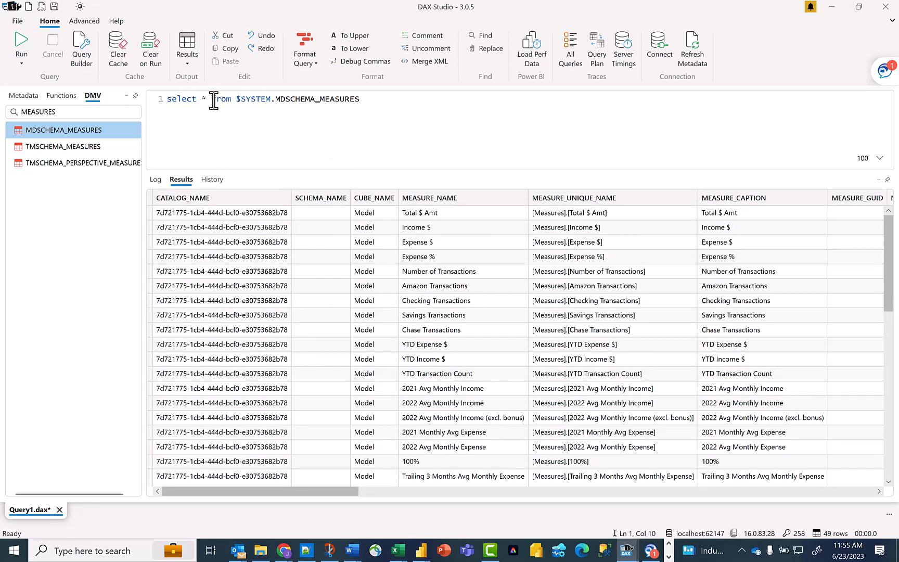
pyautogui.press('Return')
pyautogui.click(226, 97)
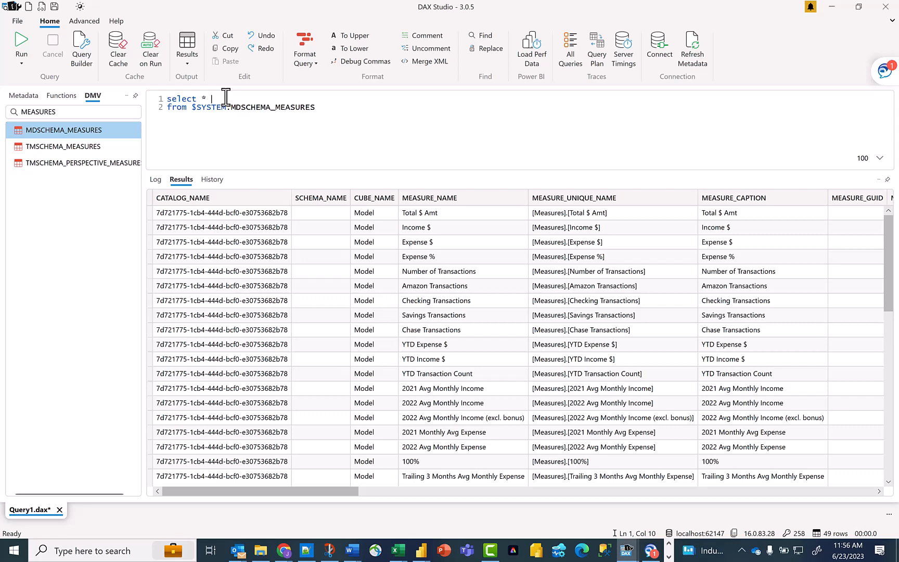
pyautogui.press('BackSpace')
pyautogui.press('BackSpace')
pyautogui.write('MEASURE_NAME, EXPRESSION,')
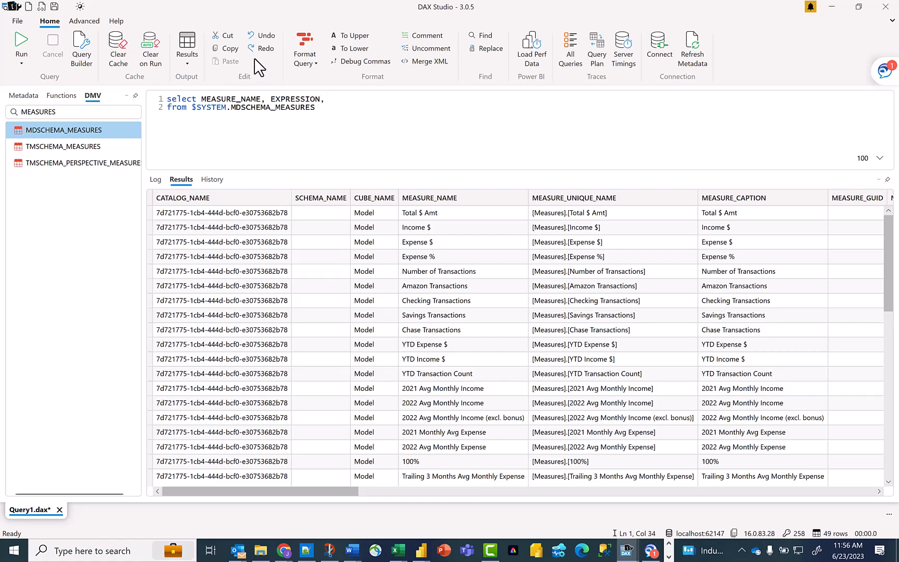
# - Add MEASUREGROUP_NAME as TABLE as the first column in the select list, ahead of MEASURE_NAME
pyautogui.moveTo(291, 492); pyautogui.dragTo(859, 457)
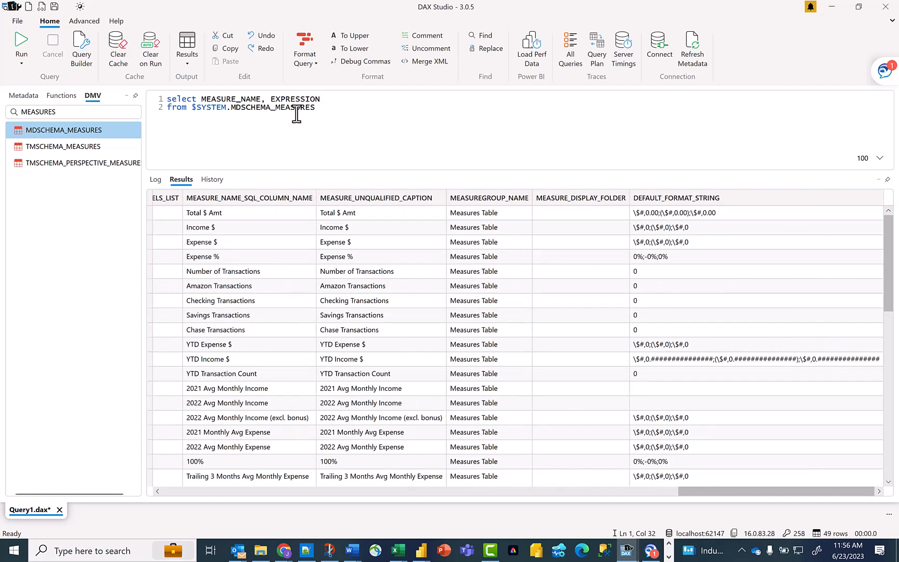
pyautogui.press('Left')
pyautogui.press('Left')
pyautogui.press('Left')
pyautogui.press('Left')
pyautogui.press('Left')
pyautogui.press('Left')
pyautogui.press('Left')
pyautogui.press('Left')
pyautogui.press('Left')
pyautogui.press('Left')
pyautogui.press('Left')
pyautogui.press('Left')
pyautogui.press('Left')
pyautogui.press('Left')
pyautogui.write('MEASUREGR')
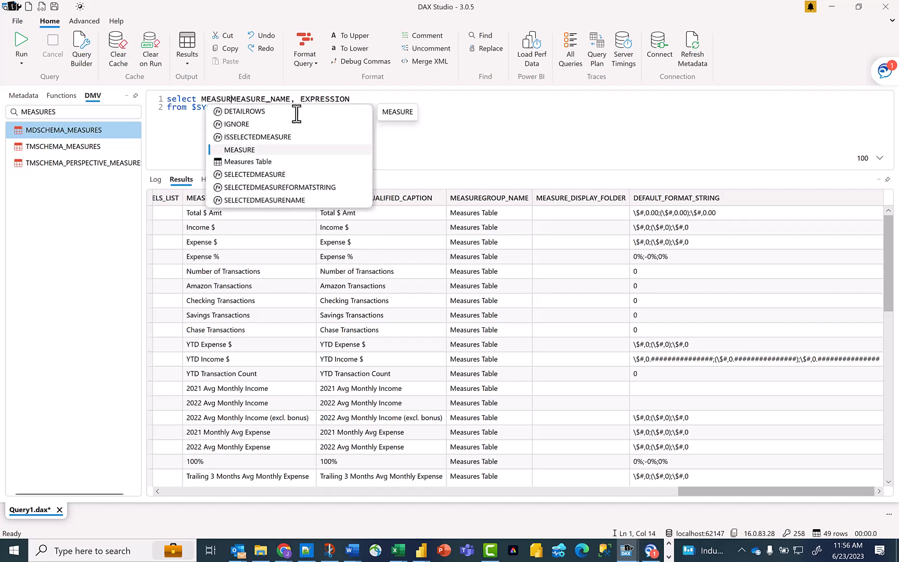
pyautogui.write('OUP_NAME')
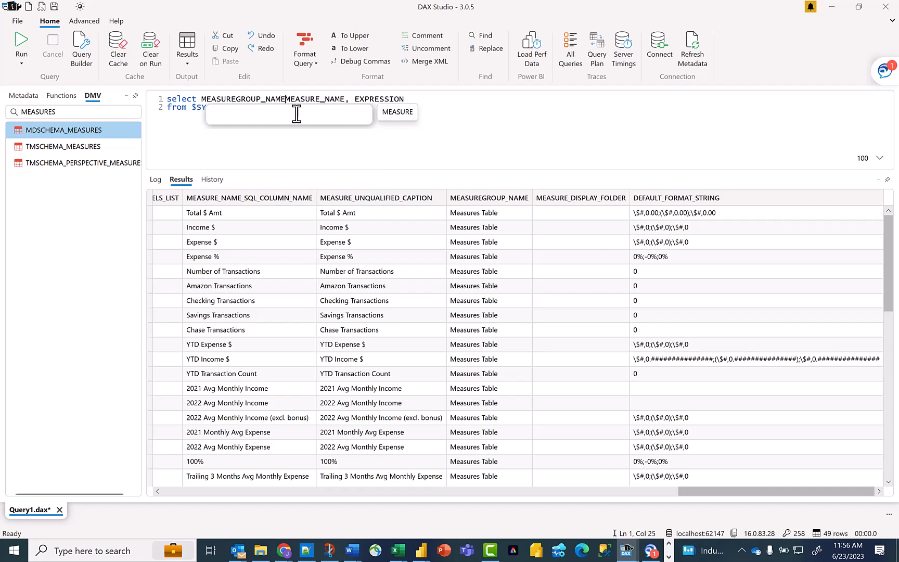
pyautogui.write(' as TABLE,')
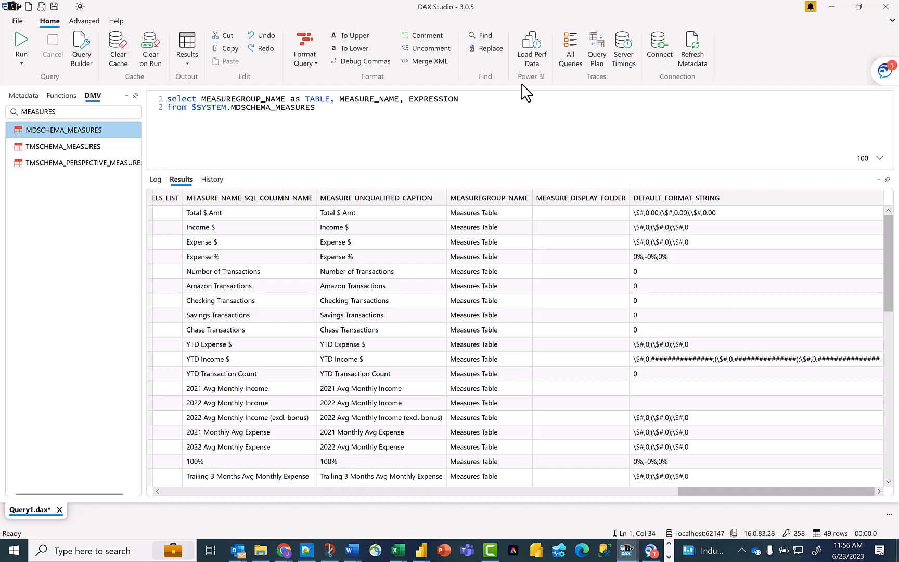
# - Enclose the TABLE alias in square brackets
pyautogui.write(']')
pyautogui.press('Left')
pyautogui.press('Left')
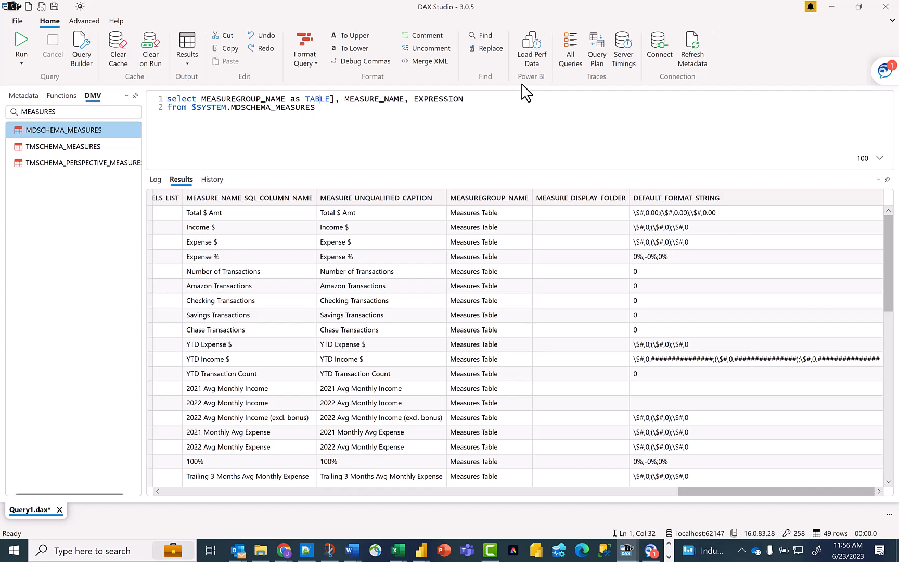
pyautogui.press('Left')
pyautogui.press('Left')
pyautogui.press('Left')
pyautogui.write('[')
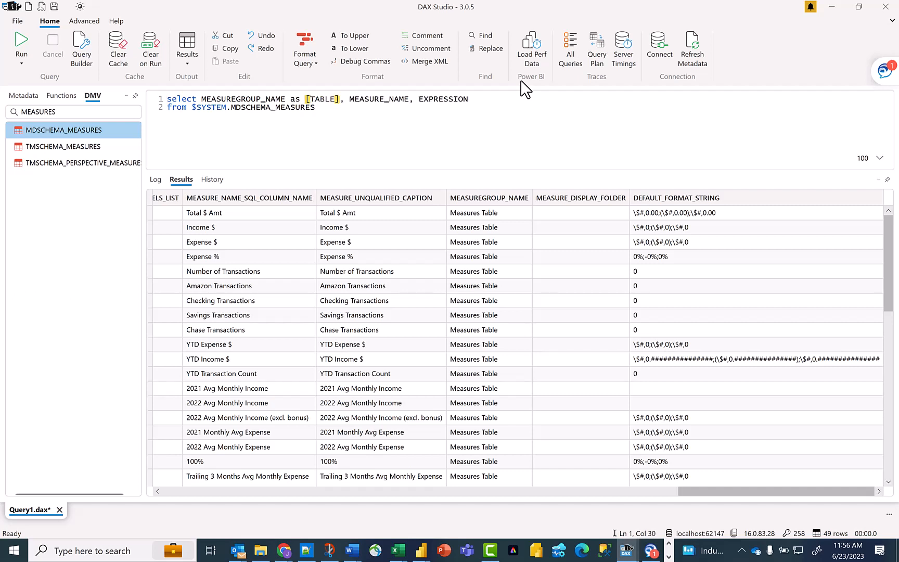
# - Run the edited query to return the TABLE, MEASURE_NAME and EXPRESSION columns
pyautogui.click(323, 107)
pyautogui.click(25, 47)
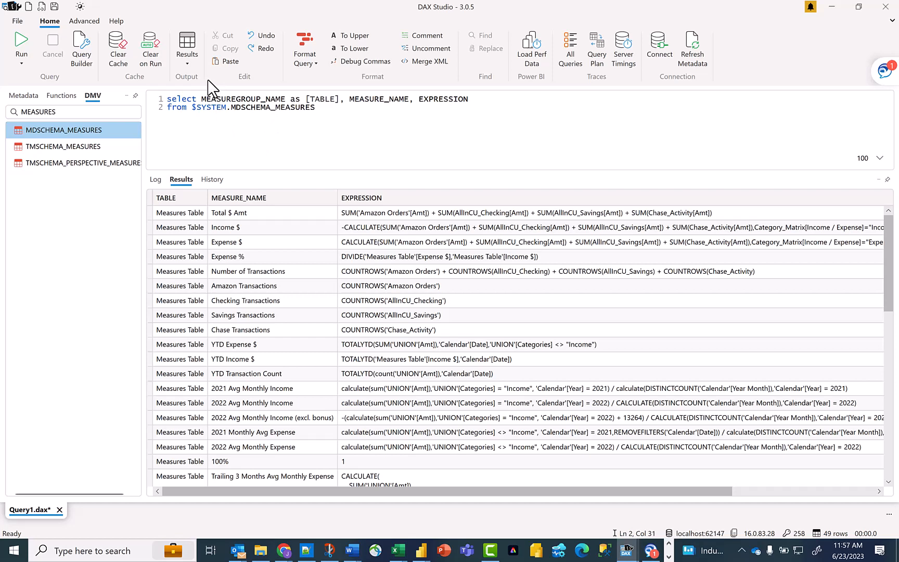
# - Set the query results output to a static Excel file
pyautogui.click(198, 66)
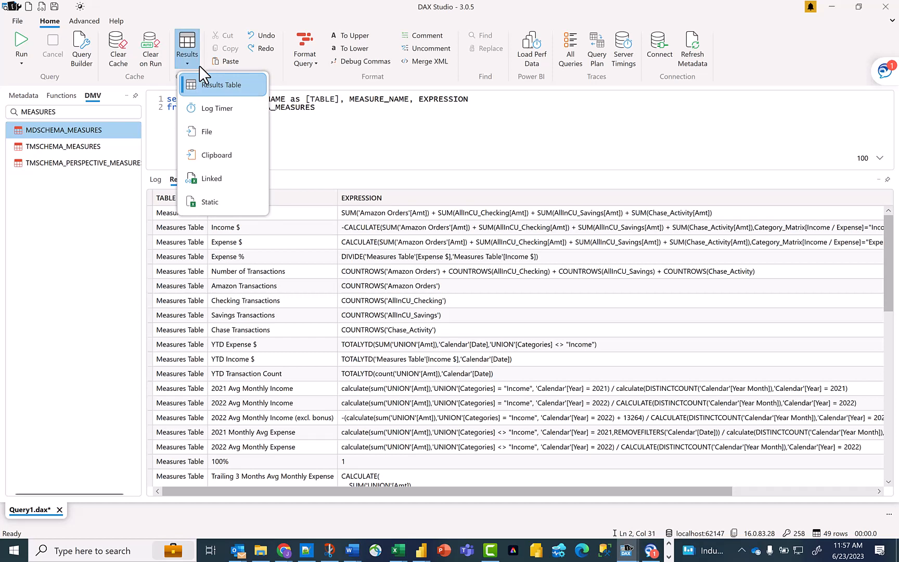
pyautogui.click(312, 182)
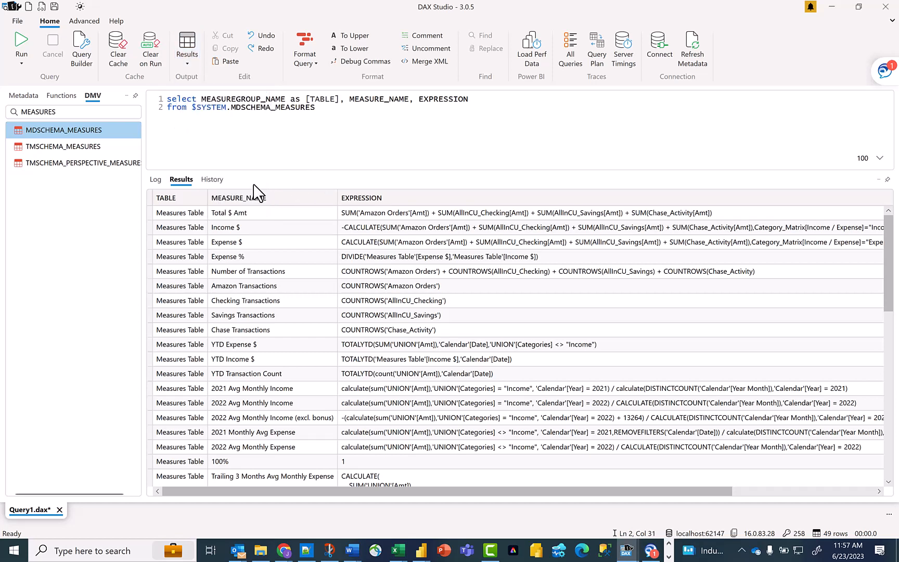
pyautogui.click(198, 65)
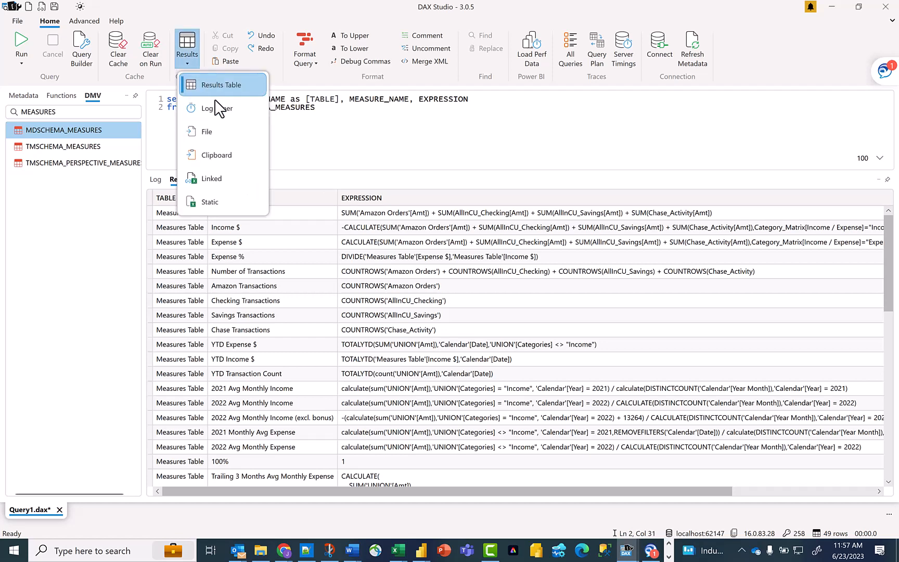
pyautogui.click(249, 204)
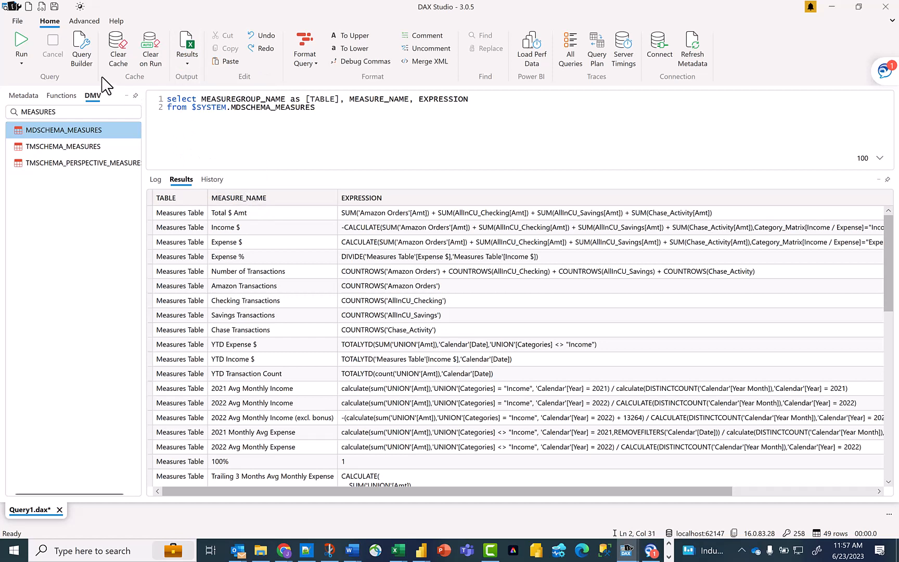
# - Run the query and save its output as the Excel file personal_finance_measures in the Downloads folder
pyautogui.click(21, 47)
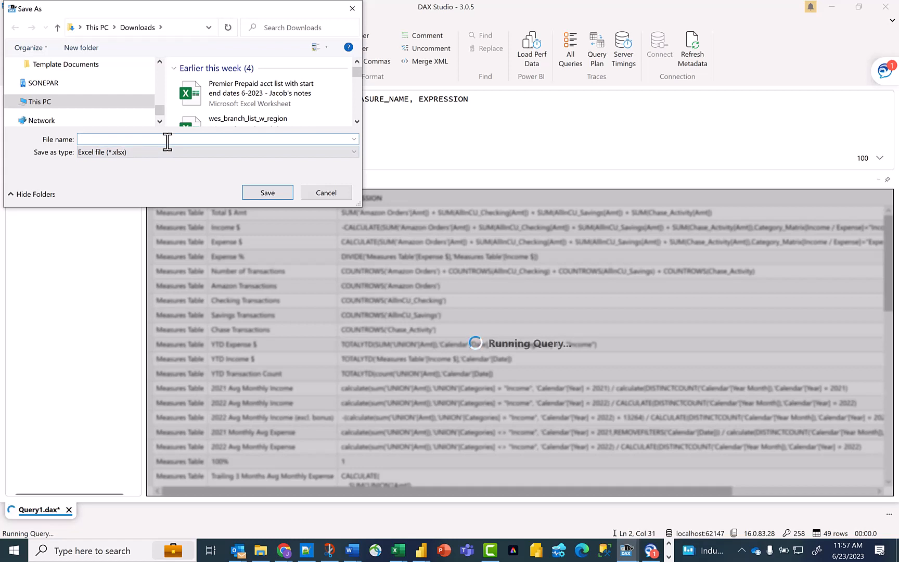
pyautogui.write('personal_finanice')
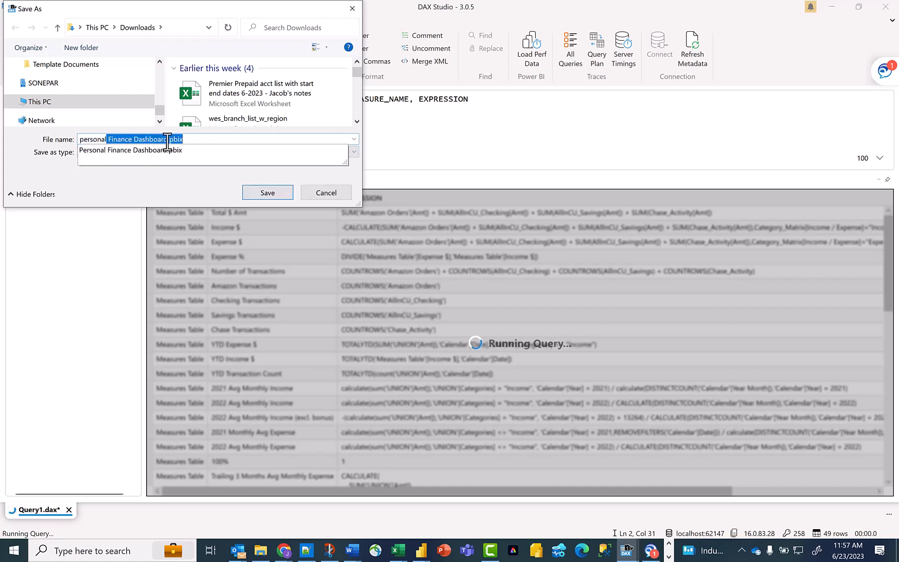
pyautogui.press('BackSpace')
pyautogui.press('BackSpace')
pyautogui.press('BackSpace')
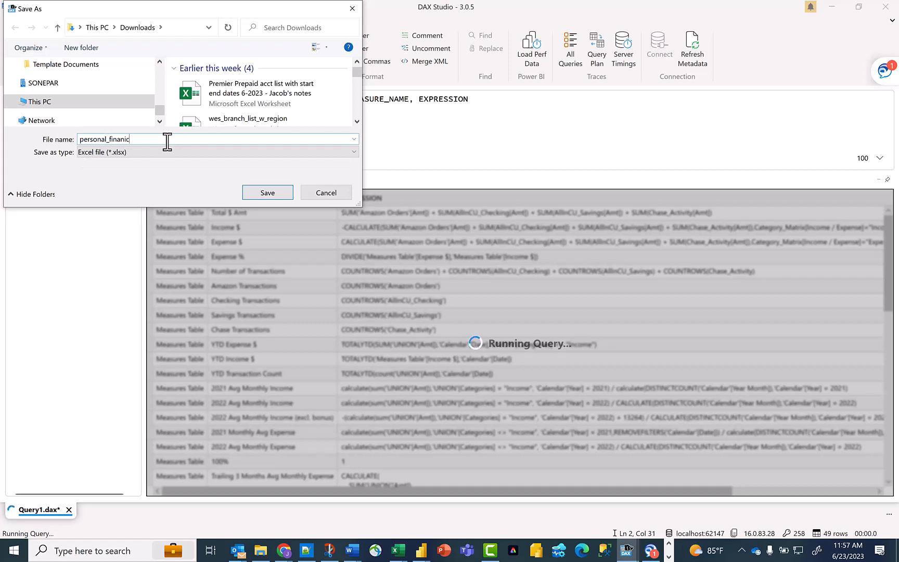
pyautogui.write('ce_measures')
pyautogui.press('Return')
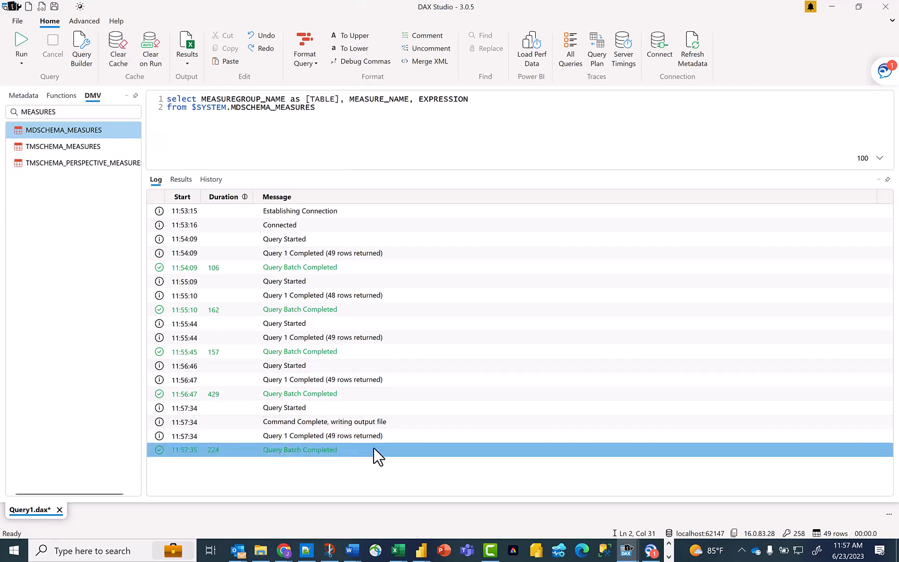
# - Switch to File Explorer and open the exported personal_finance_measures workbook from Downloads in Excel
pyautogui.click(261, 551)
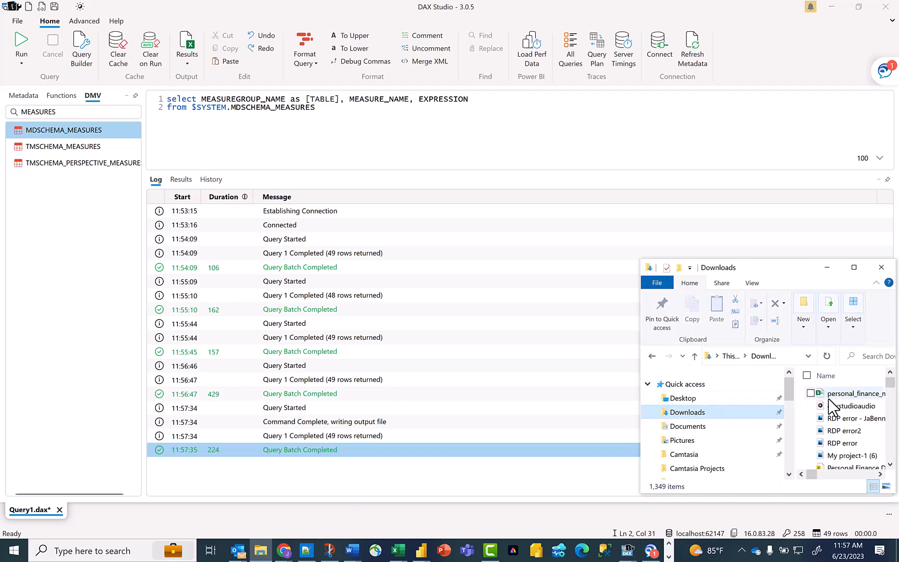
pyautogui.moveTo(812, 267); pyautogui.dragTo(478, 261)
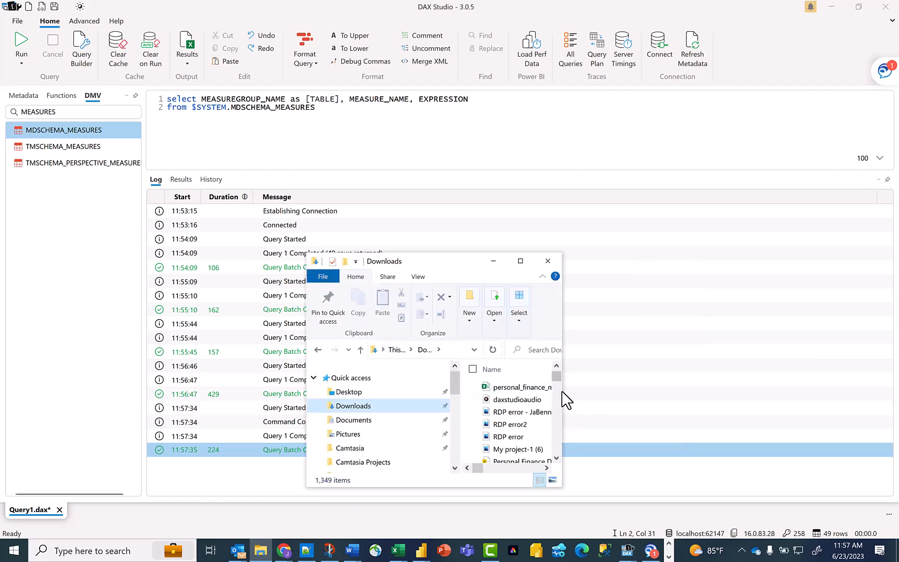
pyautogui.moveTo(562, 398); pyautogui.dragTo(777, 396)
pyautogui.click(612, 390)
pyautogui.doubleClick(622, 390)
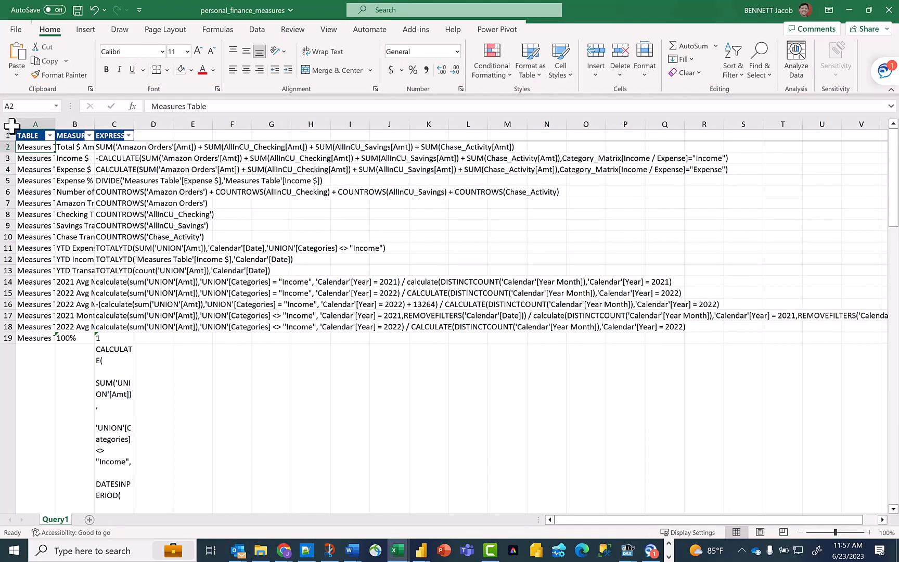
# - AutoFit all column widths of the exported sheet so the table, measure name and expression columns are fully readable
pyautogui.click(8, 124)
pyautogui.doubleClick(55, 124)
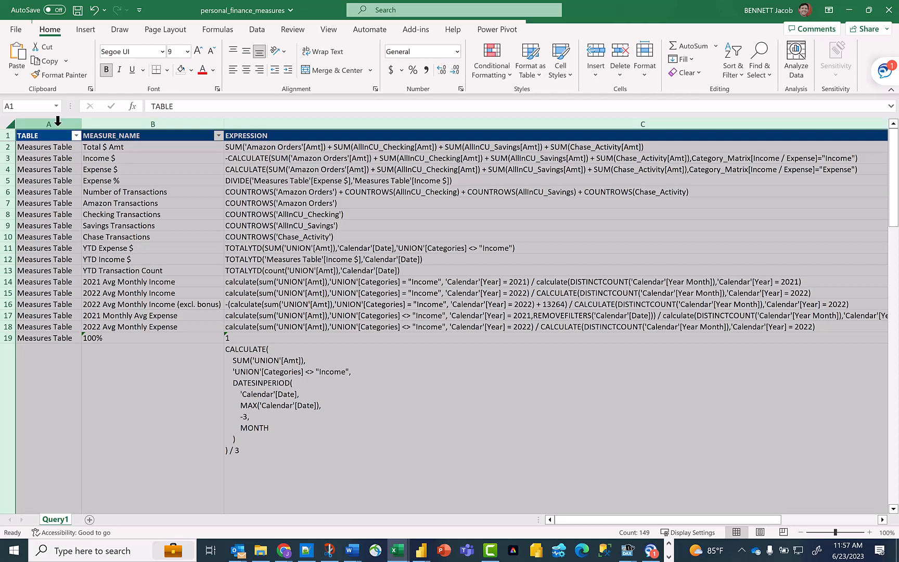
pyautogui.click(73, 136)
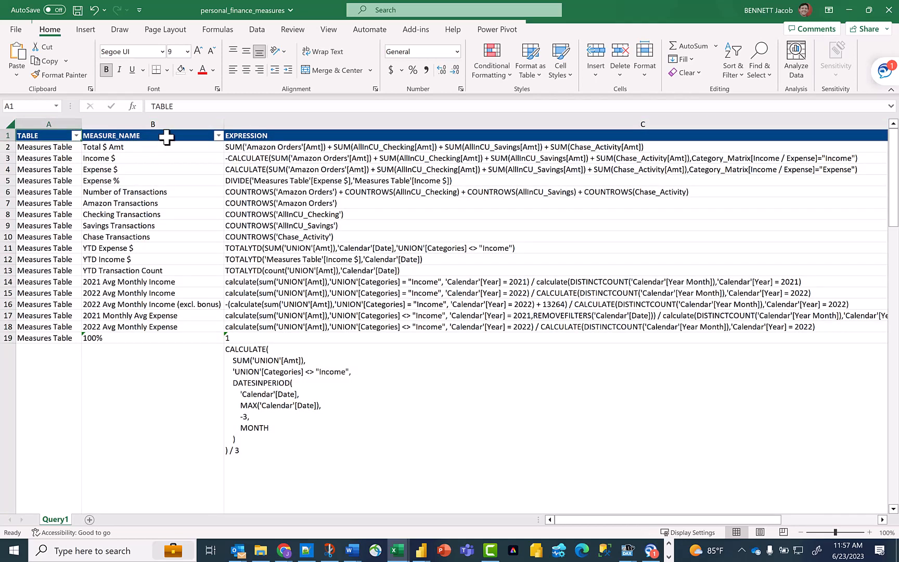
pyautogui.click(167, 136)
pyautogui.click(298, 136)
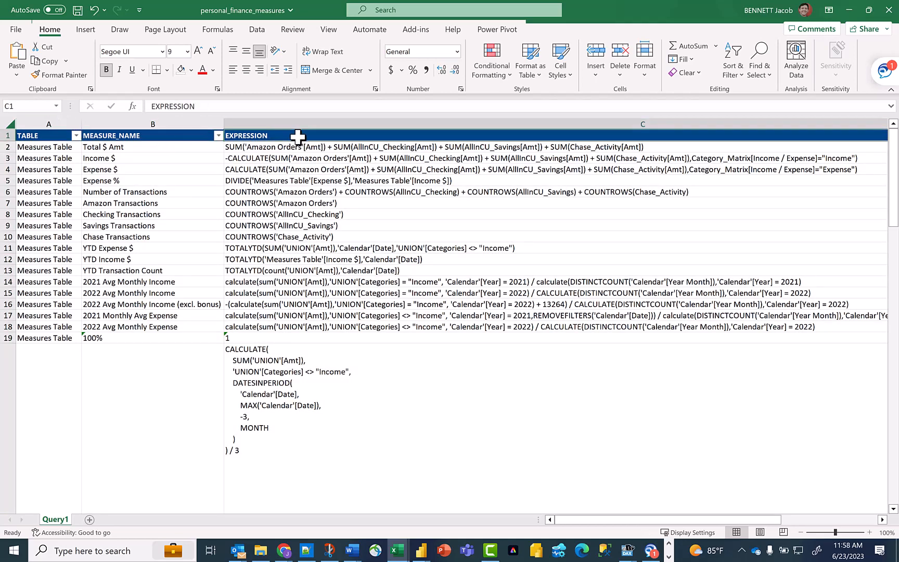
# - AutoFit the row heights of the whole sheet to remove the extra space around the multi-line expressions
pyautogui.scroll(-2, 371, 263)
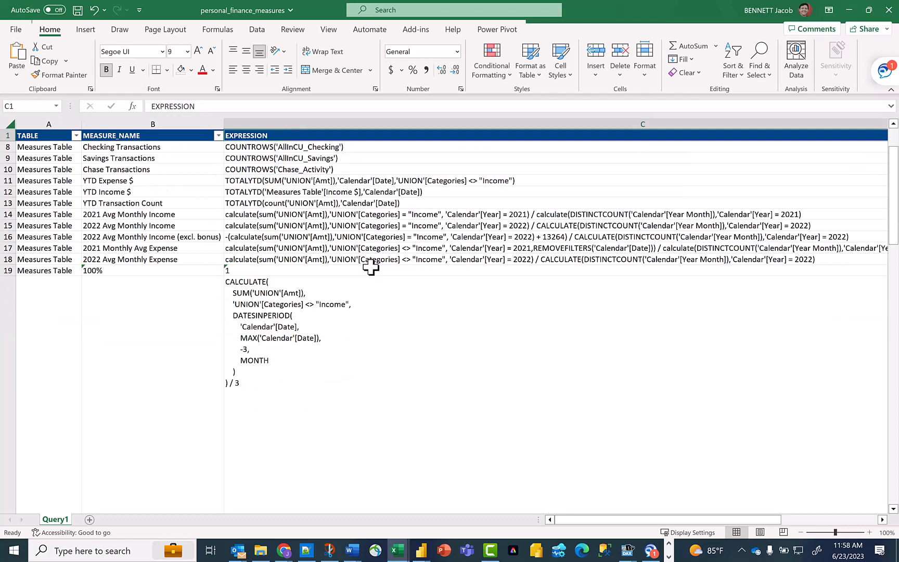
pyautogui.scroll(-2, 371, 267)
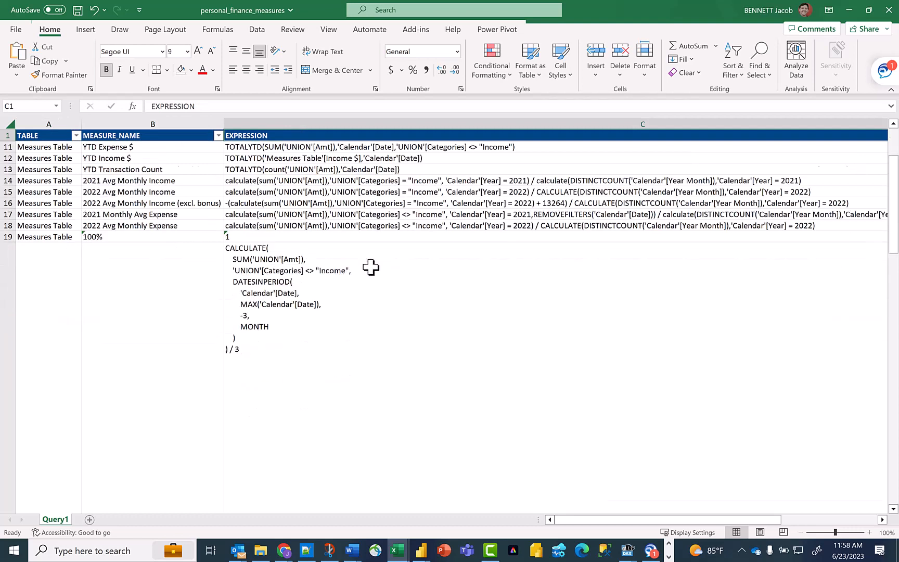
pyautogui.click(375, 307)
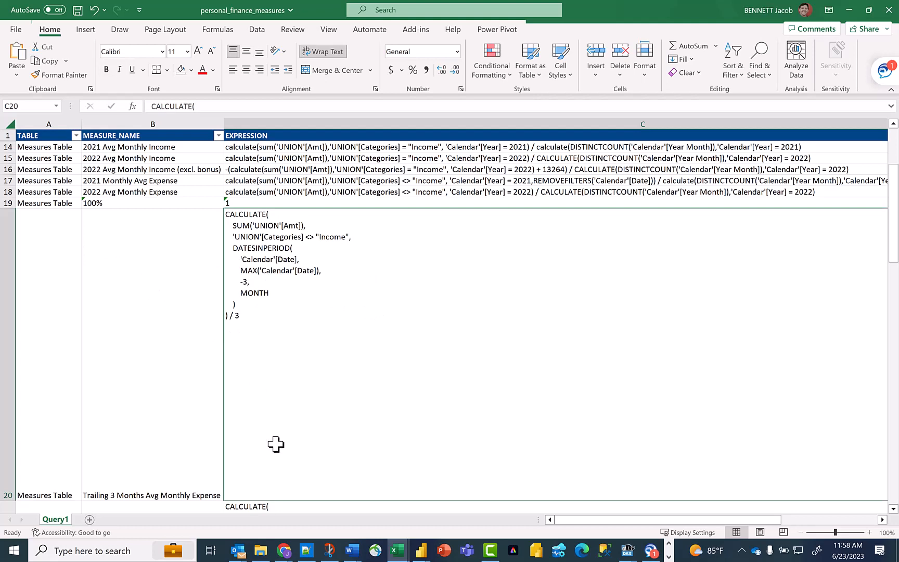
pyautogui.click(7, 124)
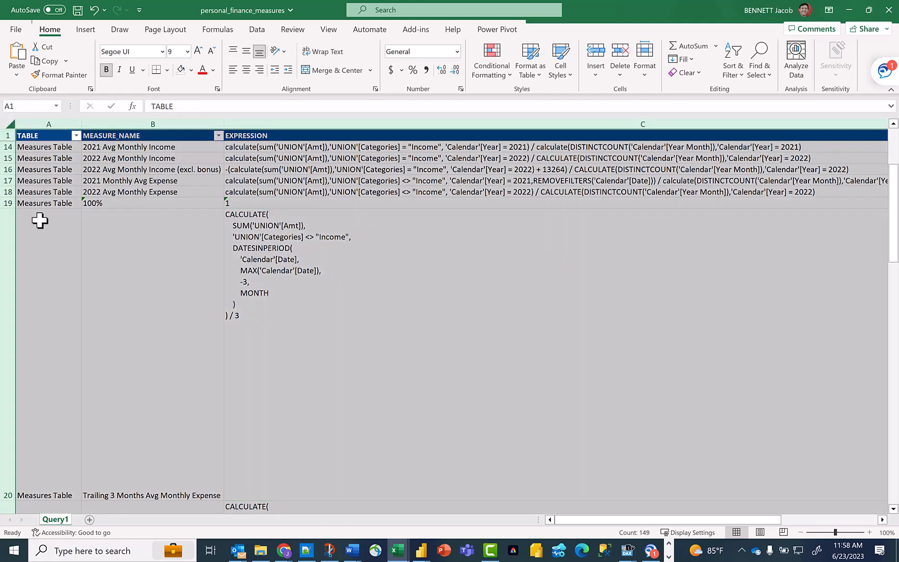
pyautogui.doubleClick(10, 209)
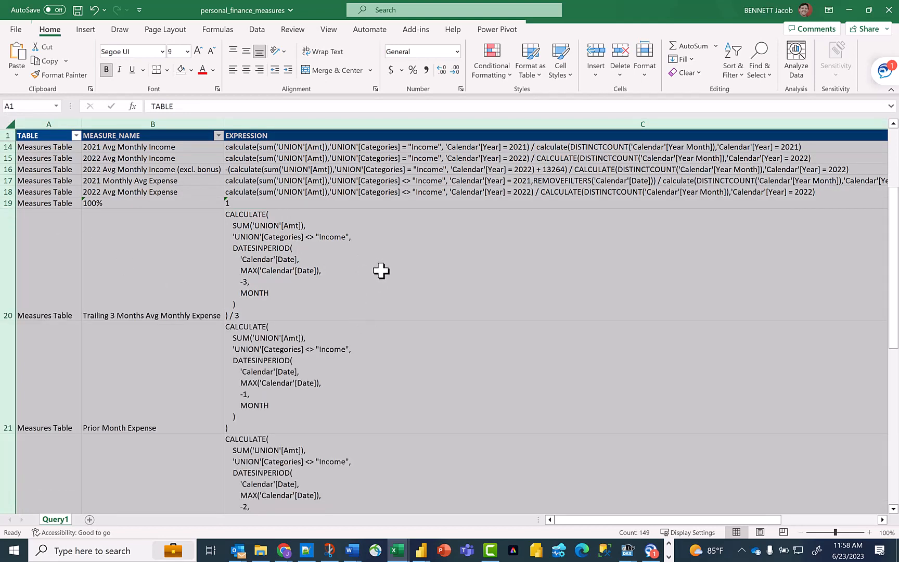
# - Look through the exported measures, checking the table, name and expression columns down to the last row
pyautogui.click(114, 294)
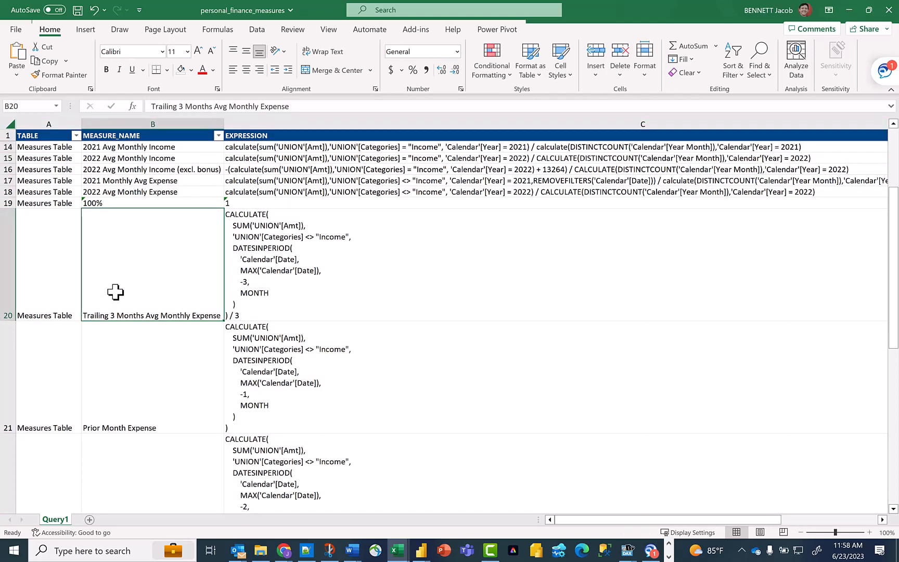
pyautogui.click(39, 135)
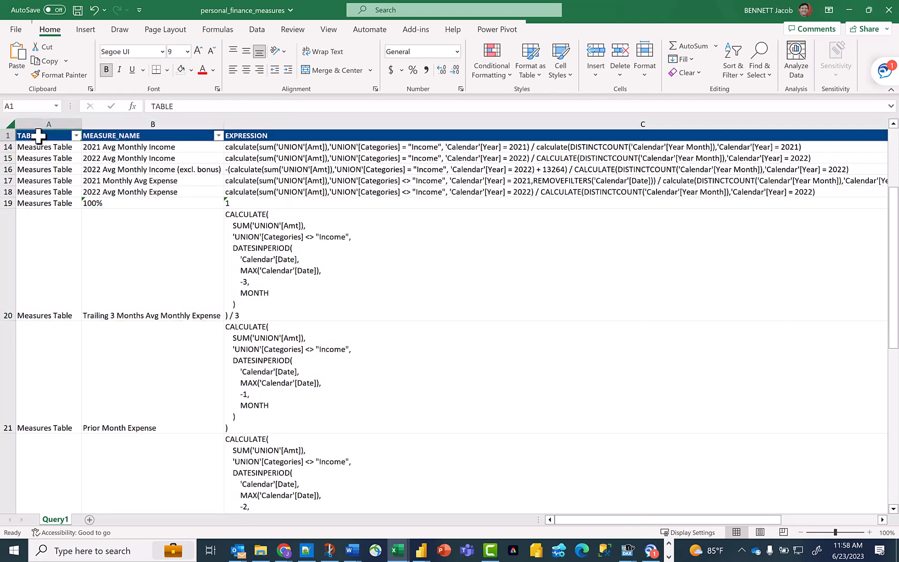
pyautogui.scroll(-5, 561, 338)
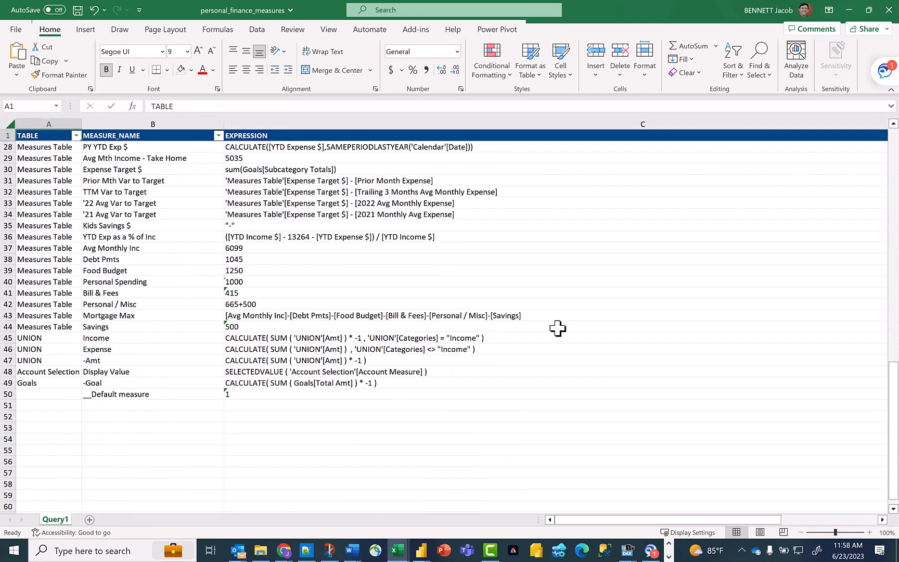
pyautogui.scroll(-2, 558, 328)
pyautogui.scroll(5, 560, 328)
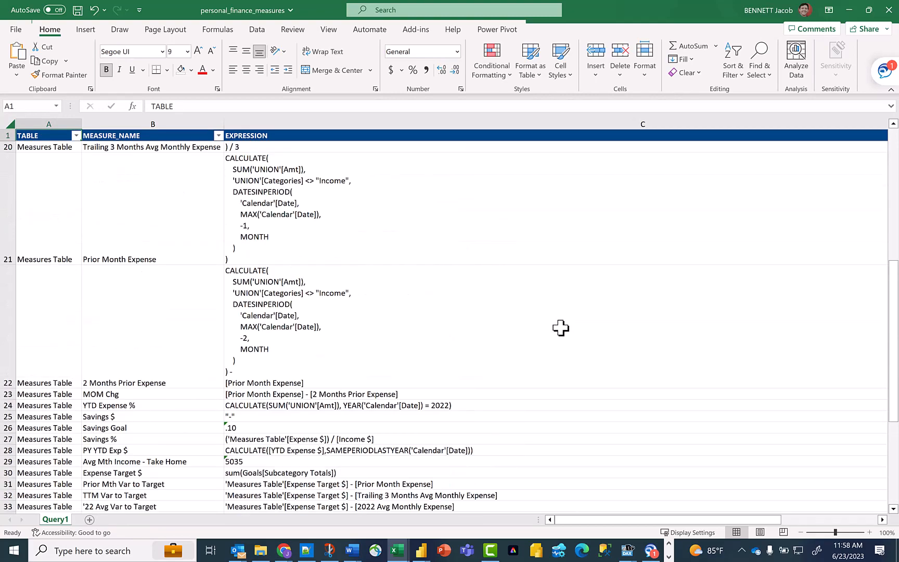
pyautogui.scroll(6, 561, 327)
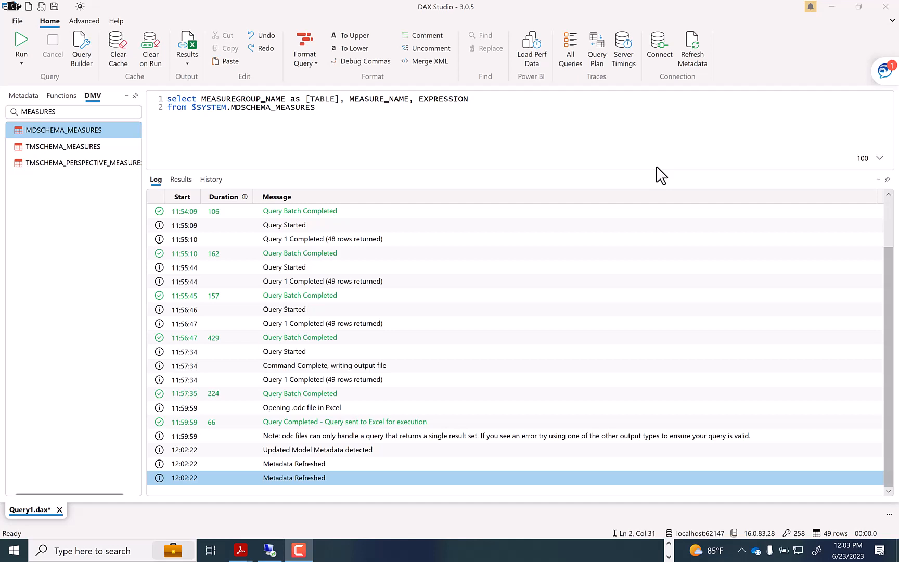
# - In DAX Studio, set the output to linked Excel, run the query and enable the data connection in the new workbook
pyautogui.click(187, 63)
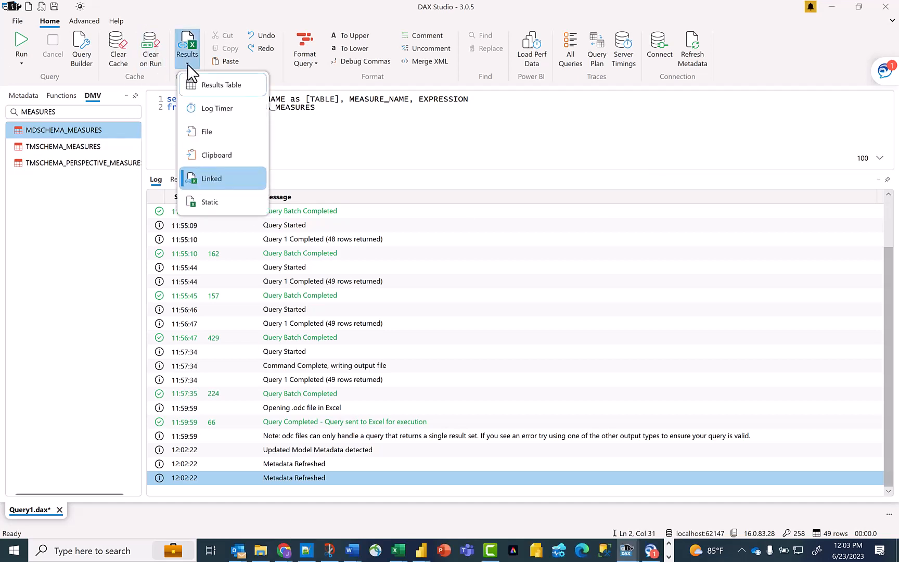
pyautogui.click(241, 188)
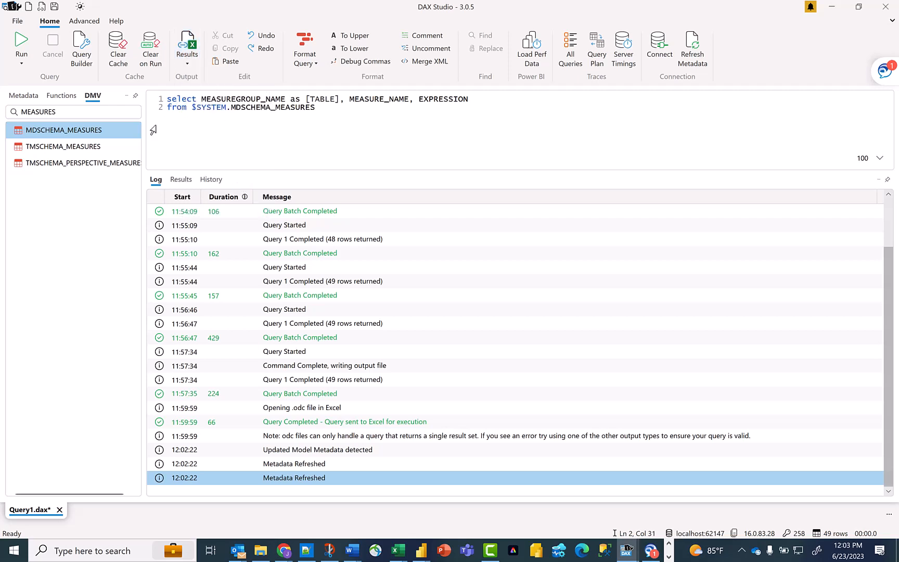
pyautogui.click(22, 44)
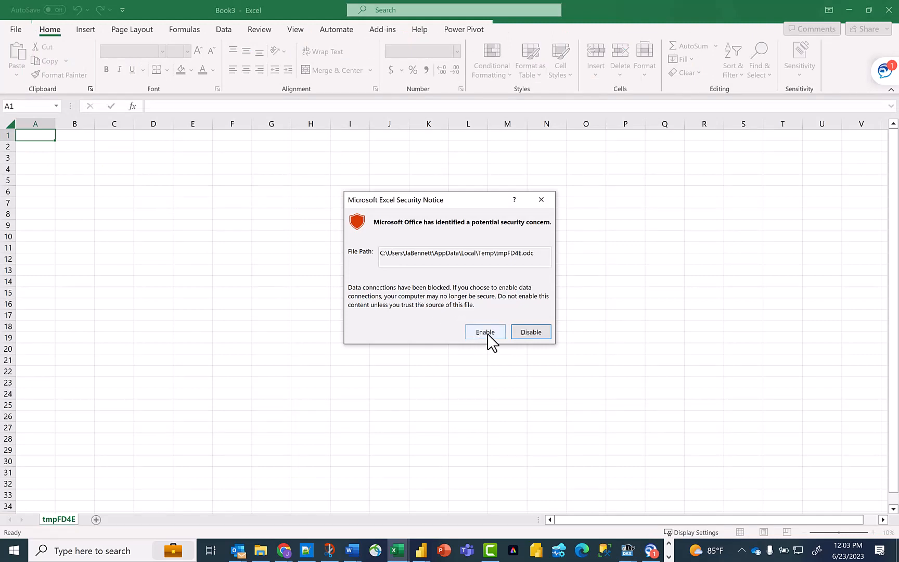
pyautogui.click(488, 337)
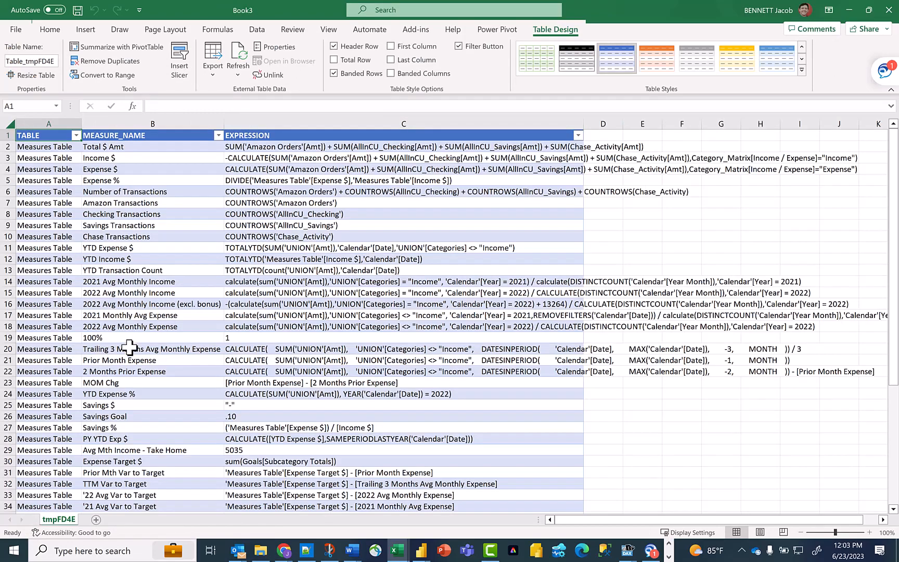
# - Check the linked measures table and AutoFit all of its column widths
pyautogui.scroll(-10, 87, 290)
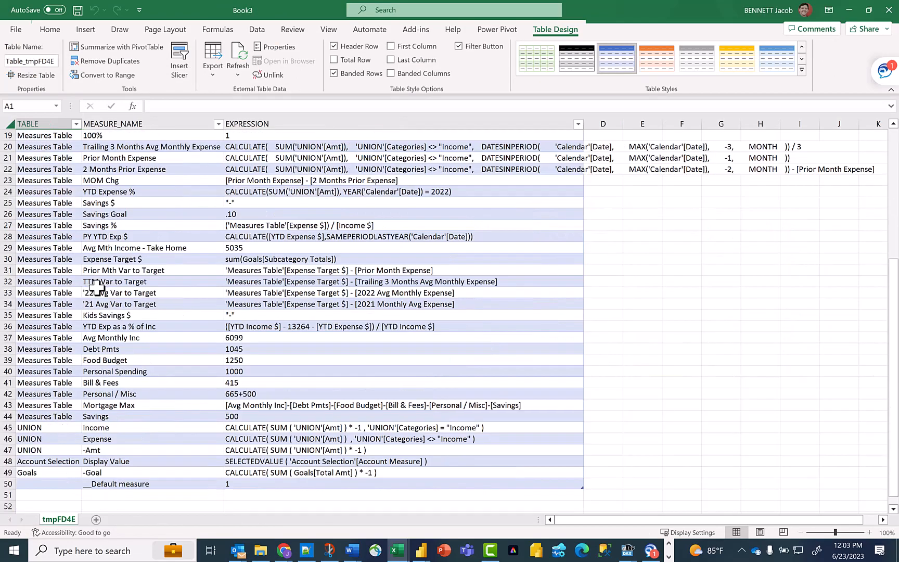
pyautogui.scroll(10, 99, 286)
pyautogui.click(8, 124)
pyautogui.doubleClick(82, 123)
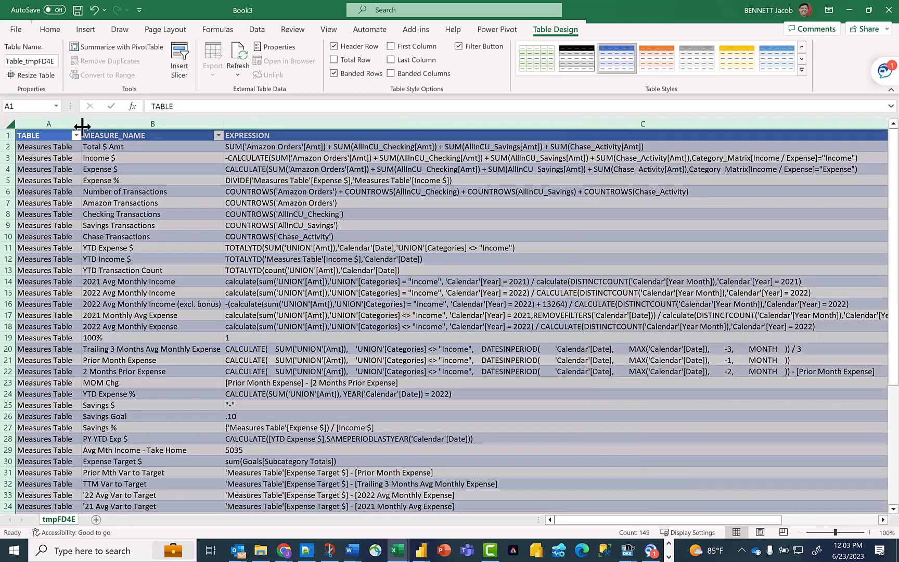
pyautogui.click(255, 237)
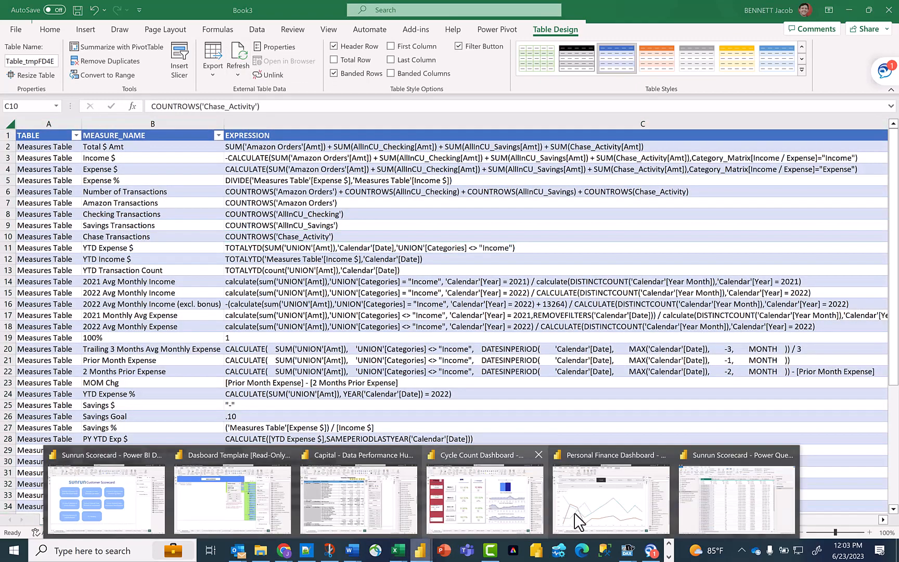
# - Switch to the Personal Finance Dashboard in Power BI Desktop and add the measure example measure 1 = "example" to Measures Table
pyautogui.click(625, 508)
pyautogui.scroll(5, 801, 176)
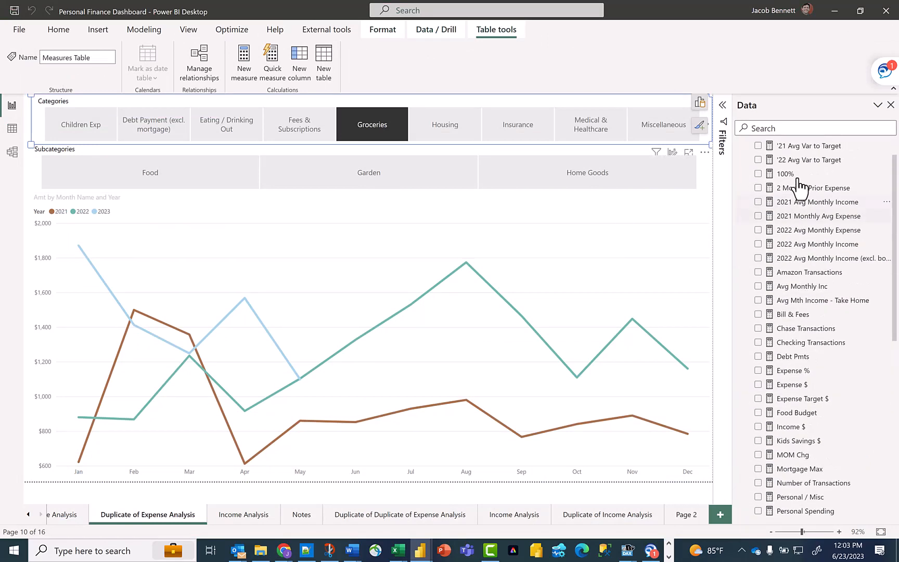
pyautogui.click(244, 63)
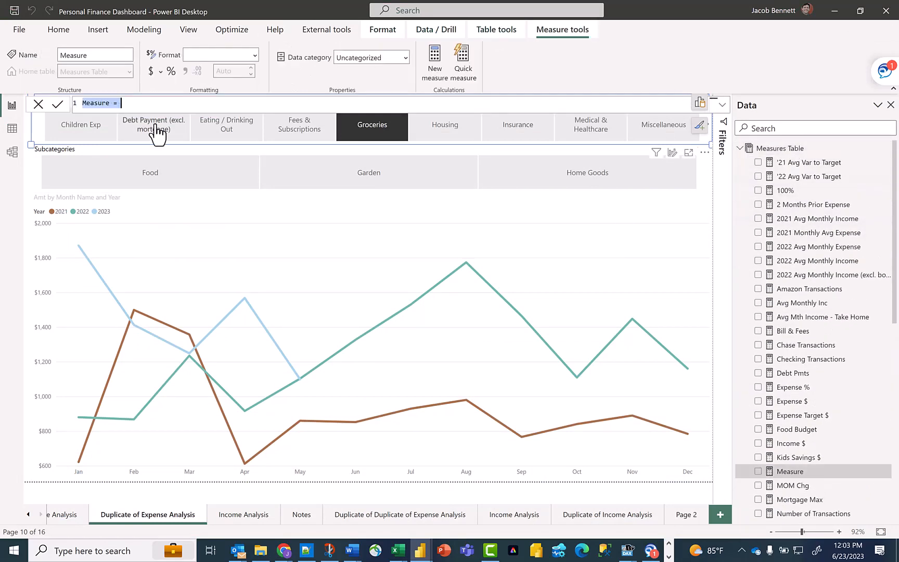
pyautogui.write('example measure 1 = "example"')
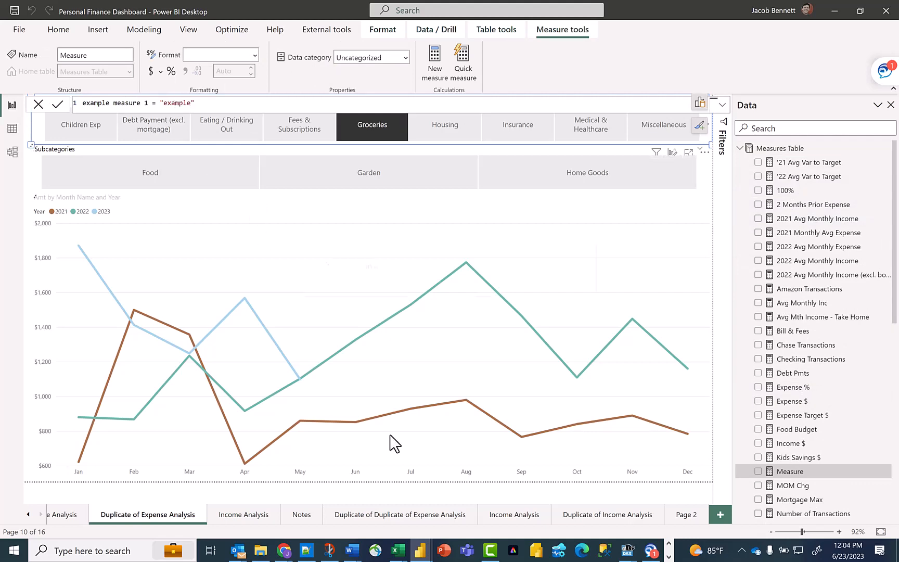
pyautogui.press('Return')
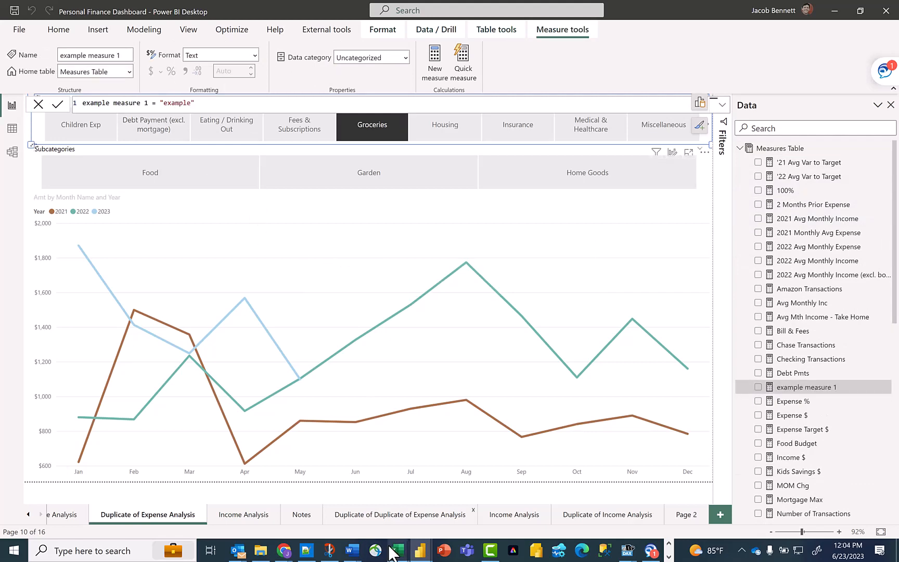
# - Switch back to the linked Excel workbook Book3 and refresh its measures table
pyautogui.moveTo(396, 549)
pyautogui.click(601, 500)
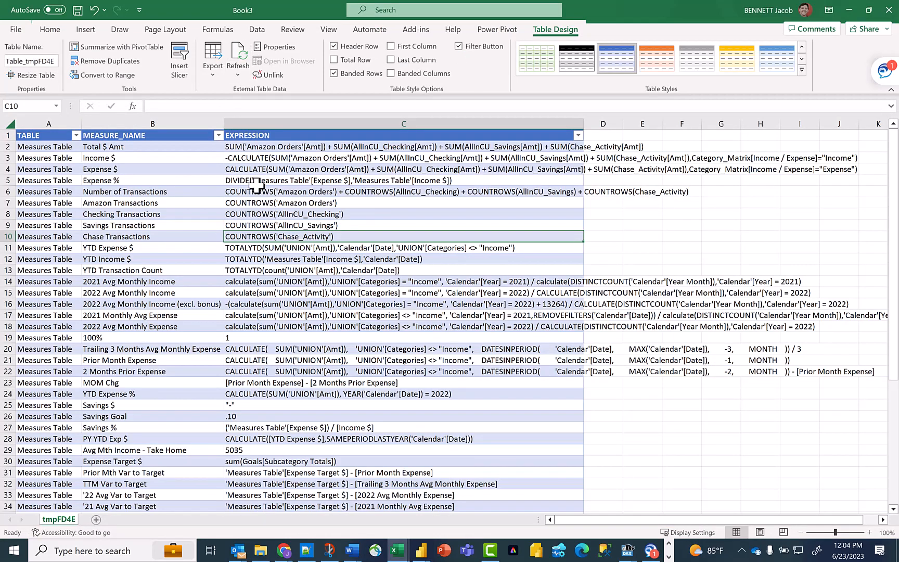
pyautogui.scroll(-6, 216, 281)
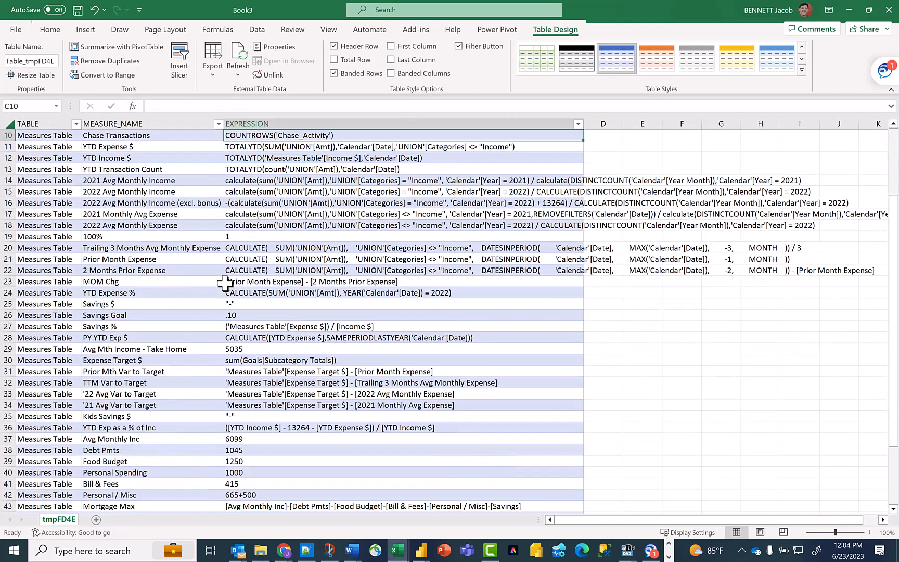
# - Highlight the example measure 1 row across all three table columns with a yellow fill
pyautogui.moveTo(37, 429); pyautogui.dragTo(274, 429)
pyautogui.click(50, 30)
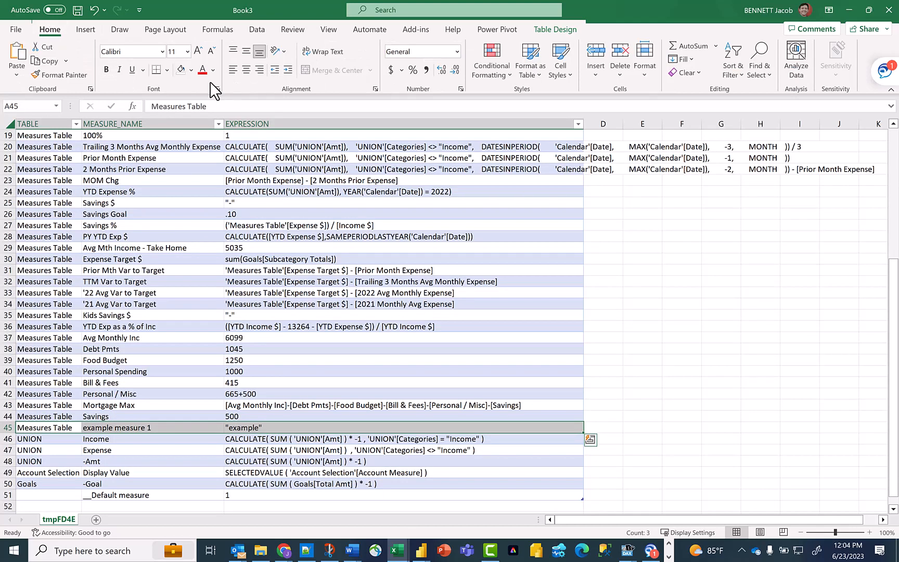
pyautogui.click(191, 70)
pyautogui.click(210, 180)
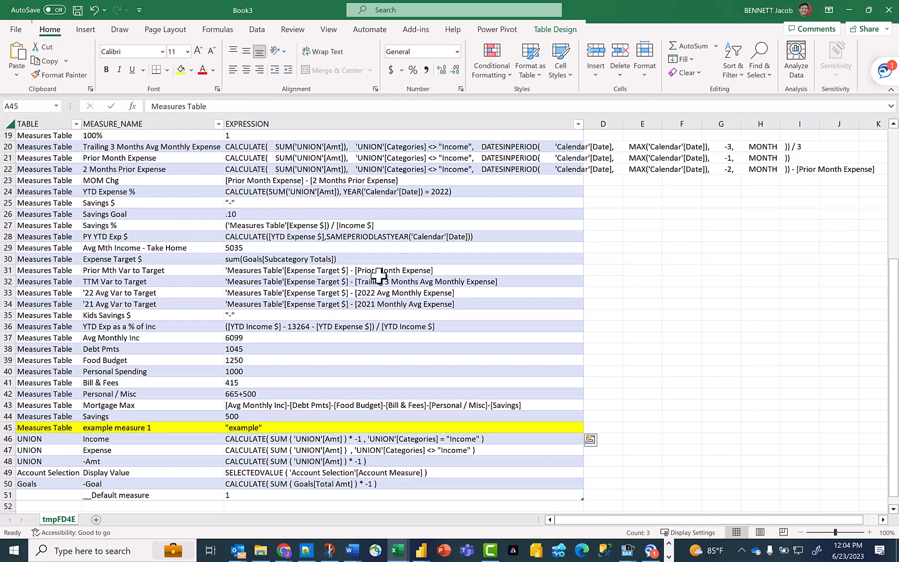